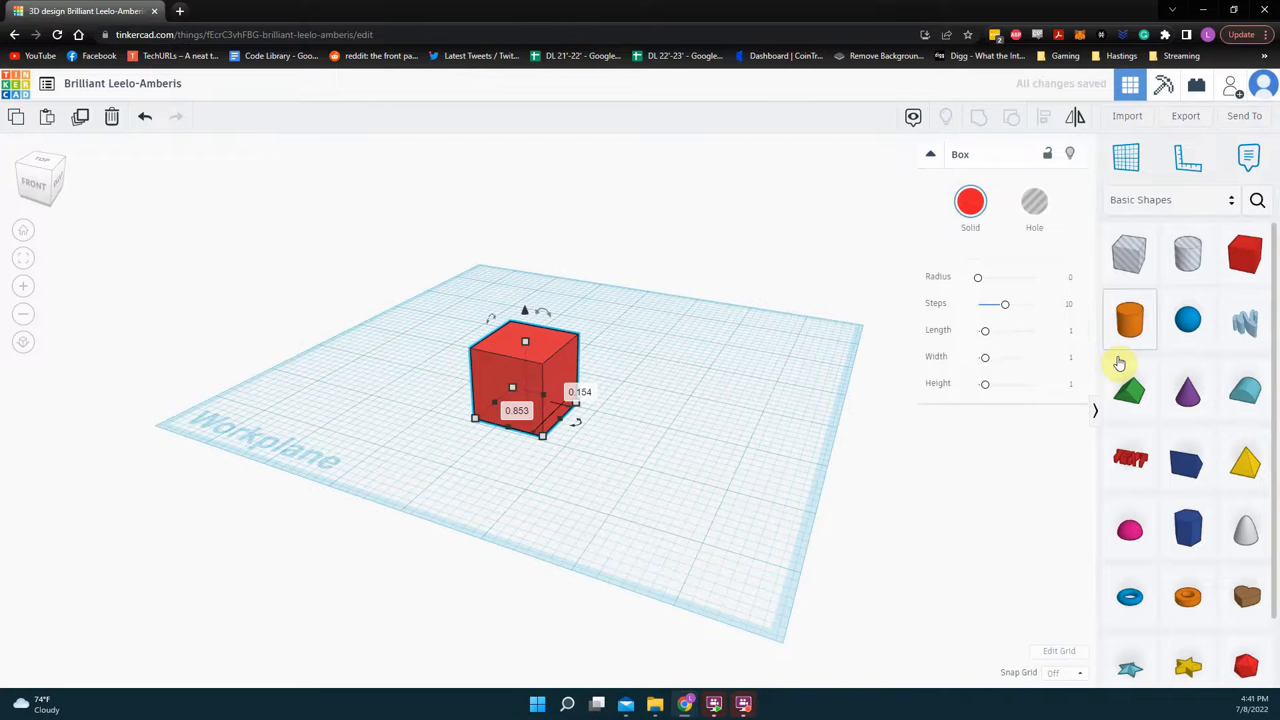
- Place a cylinder beside the red box and a second box beyond it at the workplane's edge
{"action": "left_click_drag", "start_coordinate": [1120, 364], "coordinate": [721, 434]}
{"action": "right_click_drag", "start_coordinate": [466, 598], "coordinate": [542, 510]}
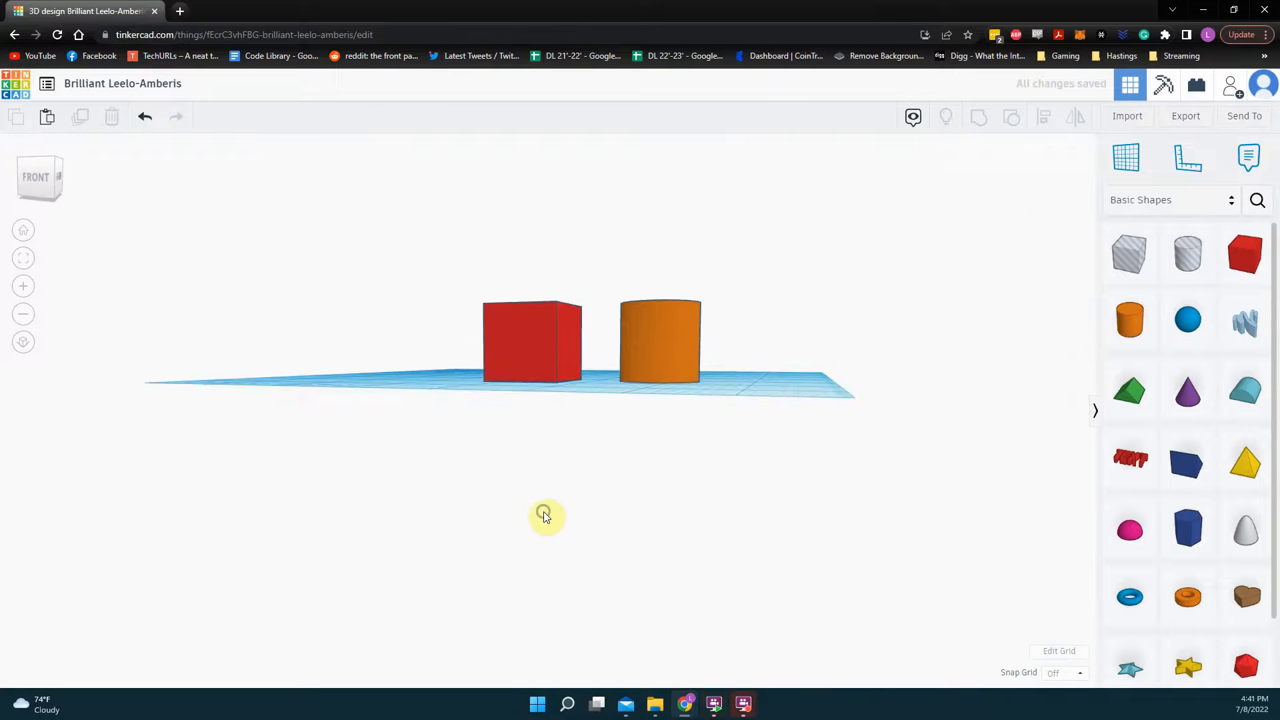
{"action": "right_click_drag", "start_coordinate": [566, 442], "coordinate": [678, 420]}
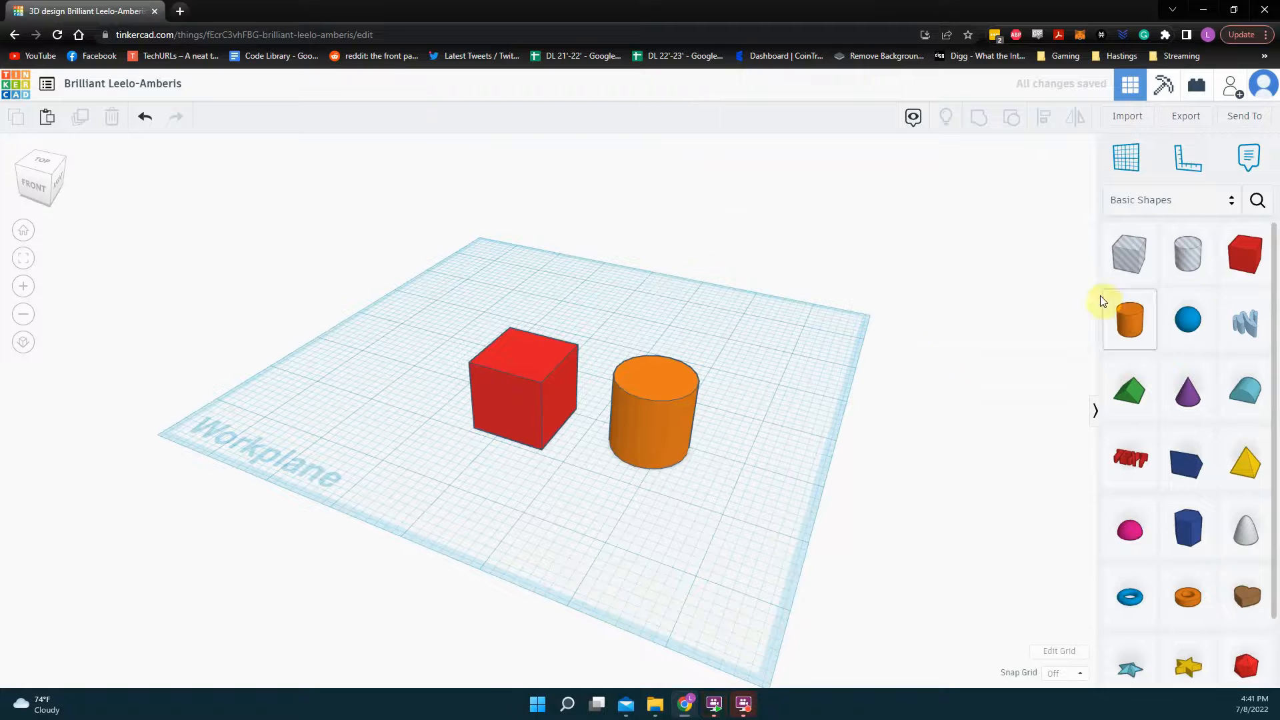
{"action": "left_click_drag", "start_coordinate": [1232, 269], "coordinate": [805, 472]}
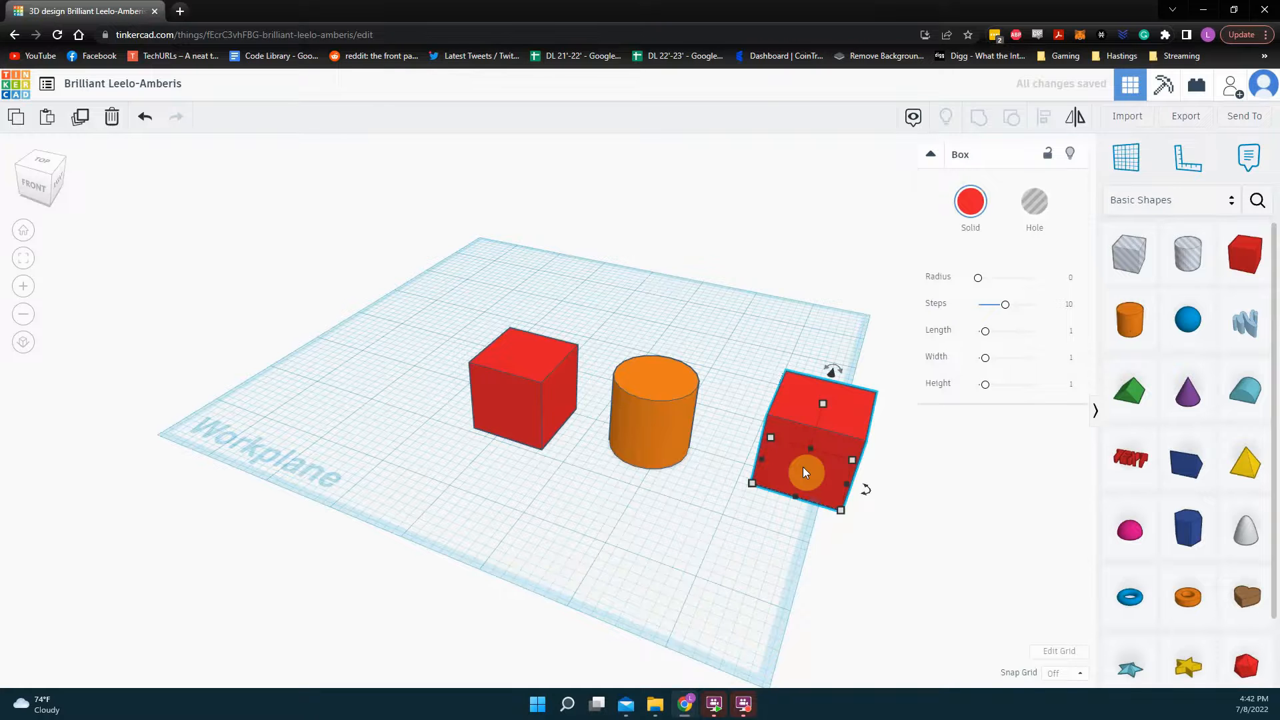
{"action": "right_click_drag", "start_coordinate": [314, 605], "coordinate": [504, 461]}
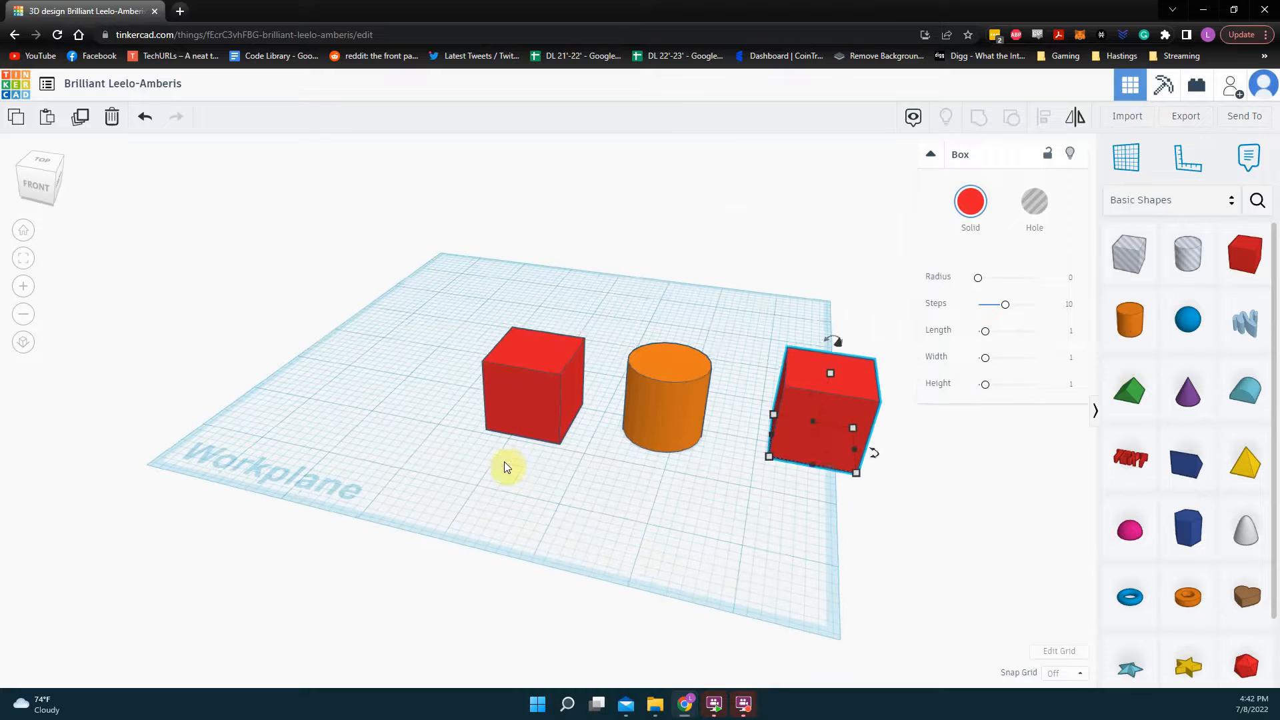
- Add a roof off the workplane's left side, a cylinder between it and the centre box, and a box behind the workplane
{"action": "left_click_drag", "start_coordinate": [1142, 383], "coordinate": [237, 339]}
{"action": "left_click_drag", "start_coordinate": [1130, 326], "coordinate": [353, 380]}
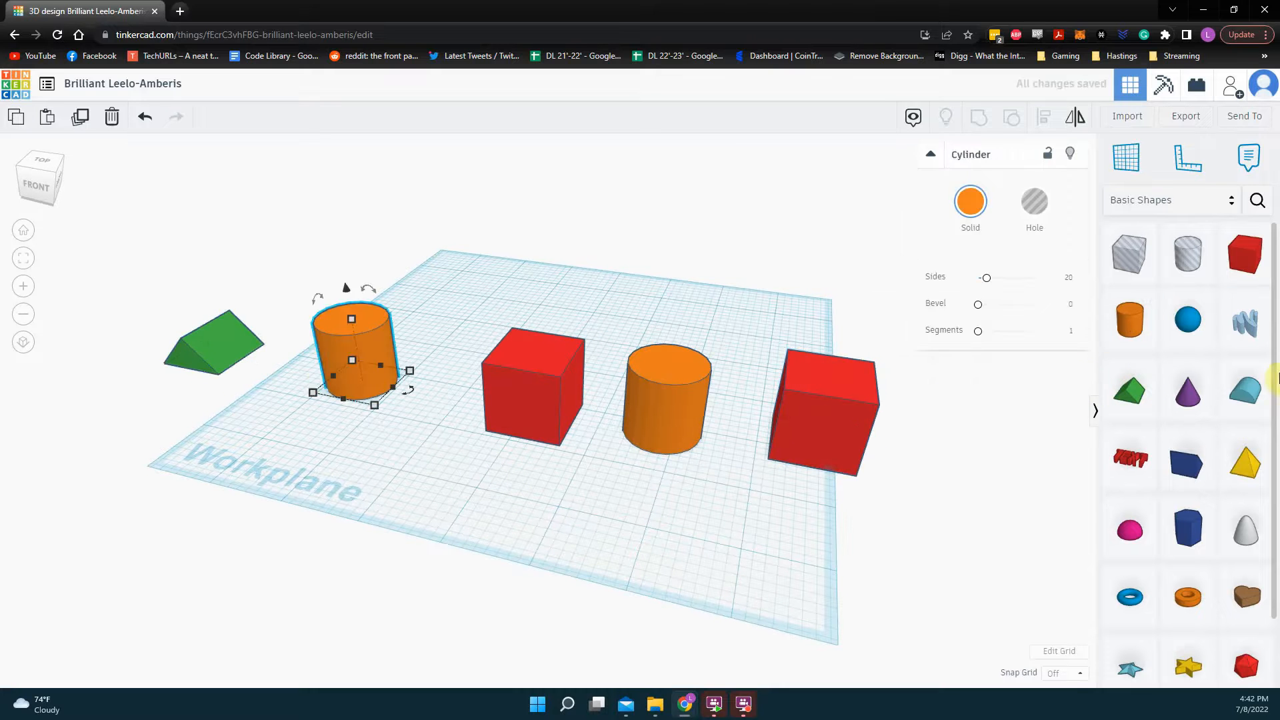
{"action": "left_click_drag", "start_coordinate": [1245, 255], "coordinate": [677, 258]}
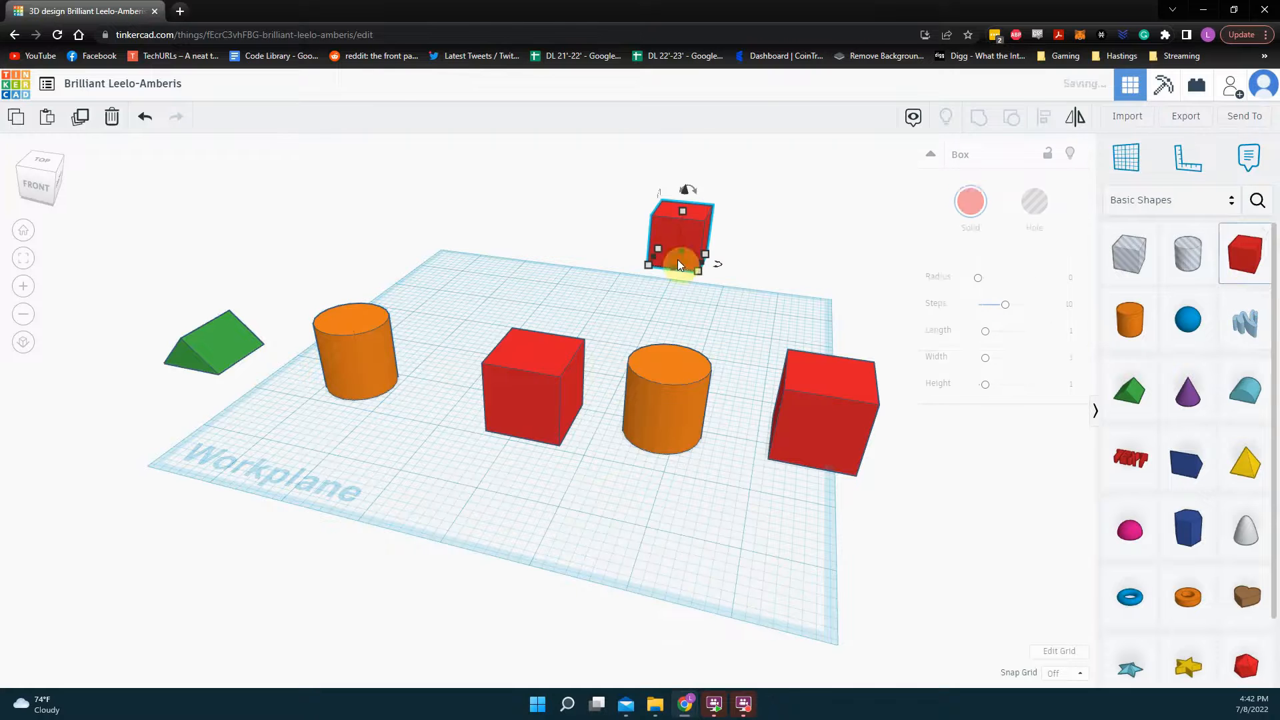
{"action": "left_click", "coordinate": [720, 313]}
{"action": "right_click_drag", "start_coordinate": [720, 313], "coordinate": [505, 426]}
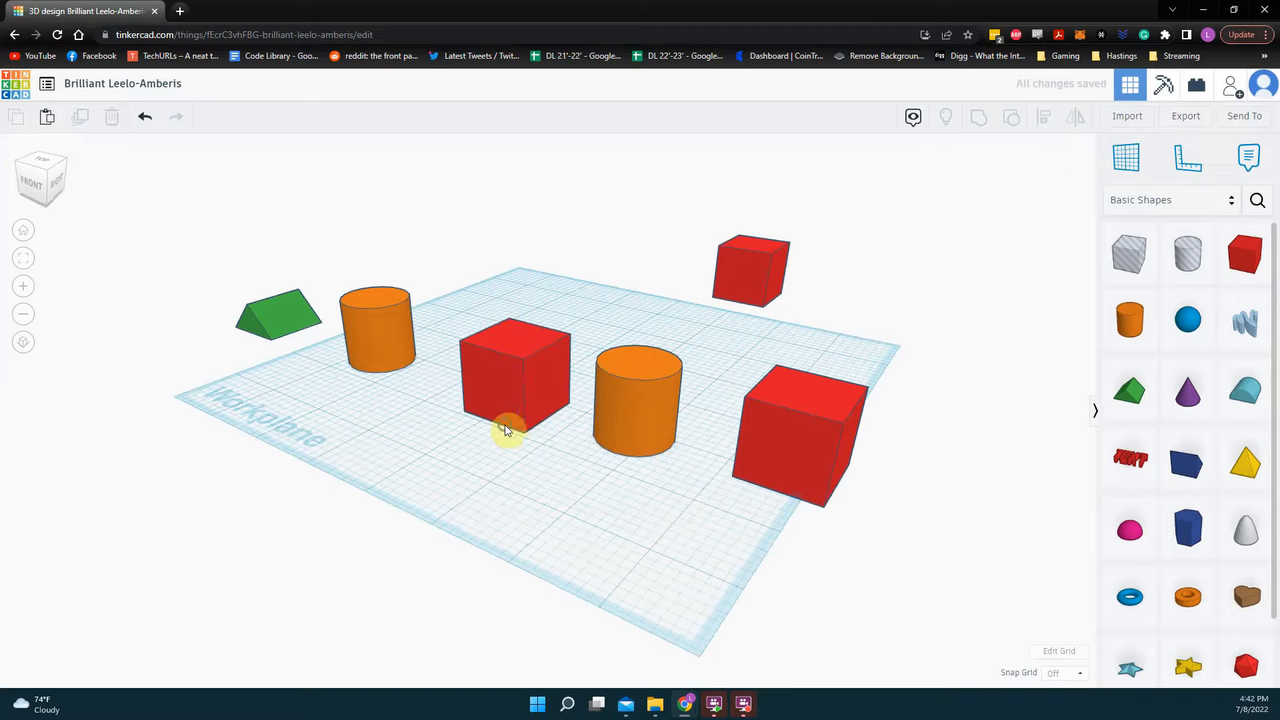
- Set a temporary workplane on the top face of the centre red box and place a roof on it
{"action": "scroll", "coordinate": [513, 326], "scroll_direction": "up", "scroll_amount": 3}
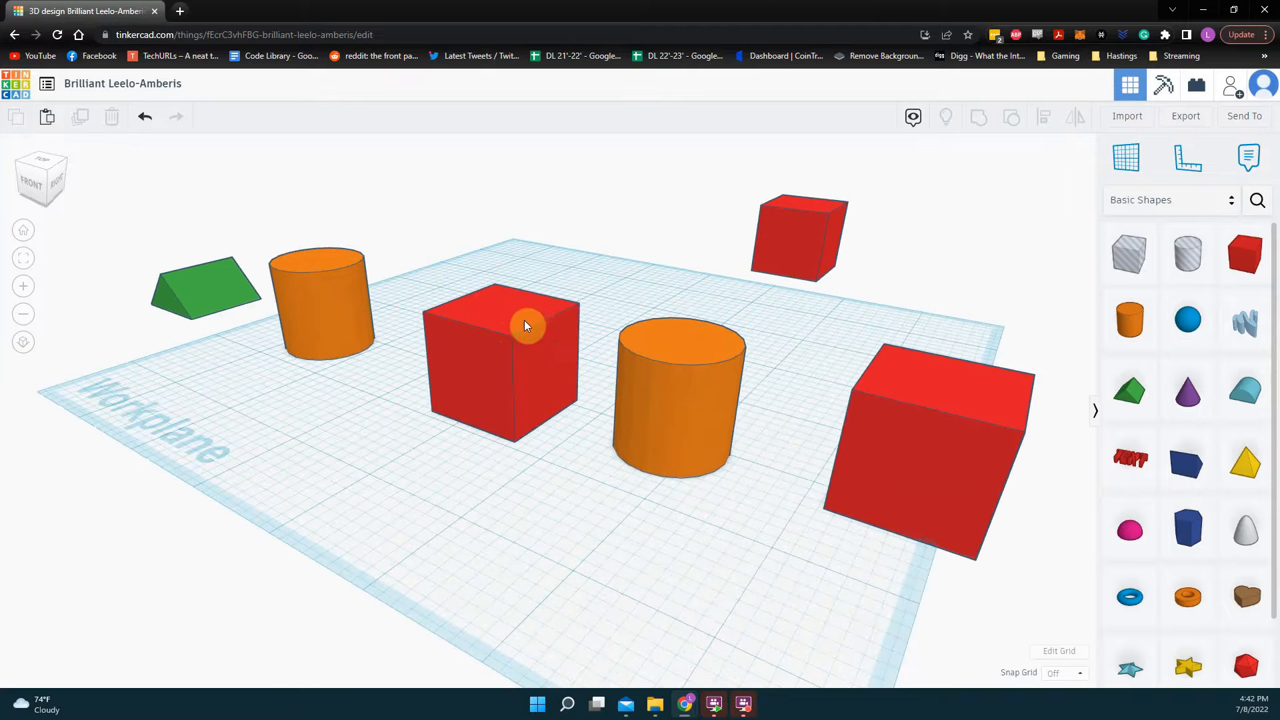
{"action": "left_click", "coordinate": [1142, 166]}
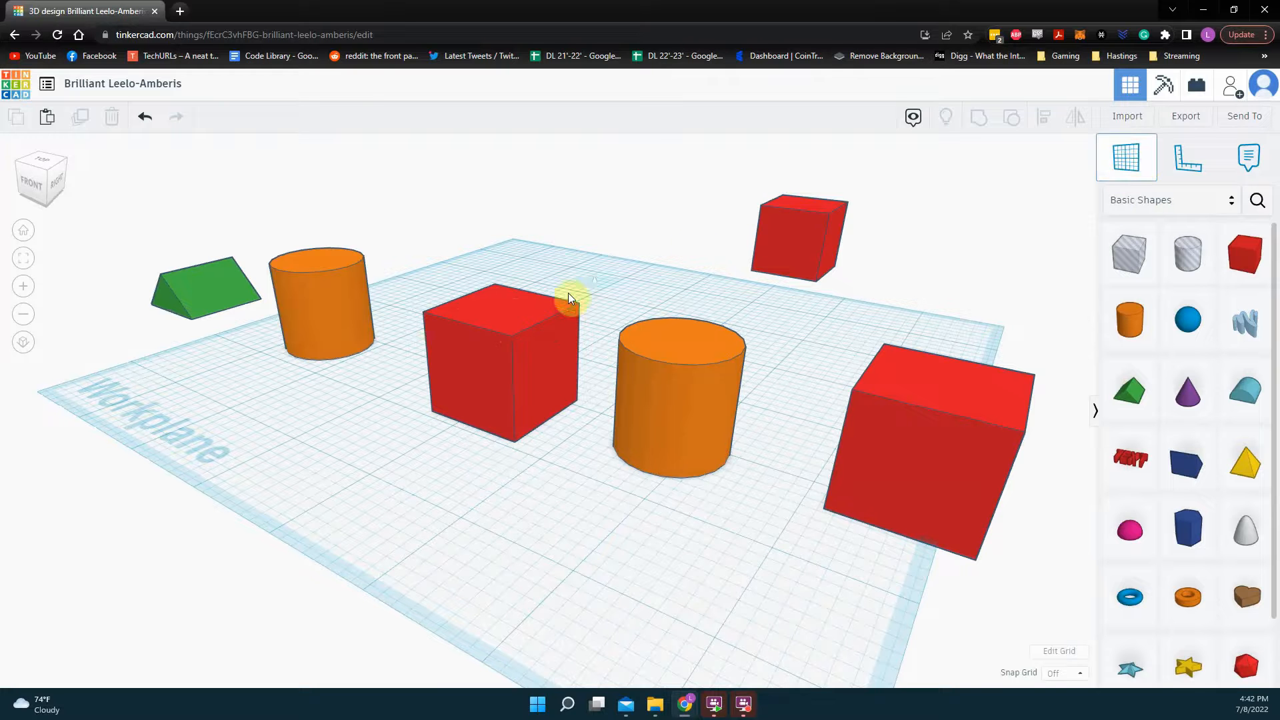
{"action": "left_click", "coordinate": [502, 313]}
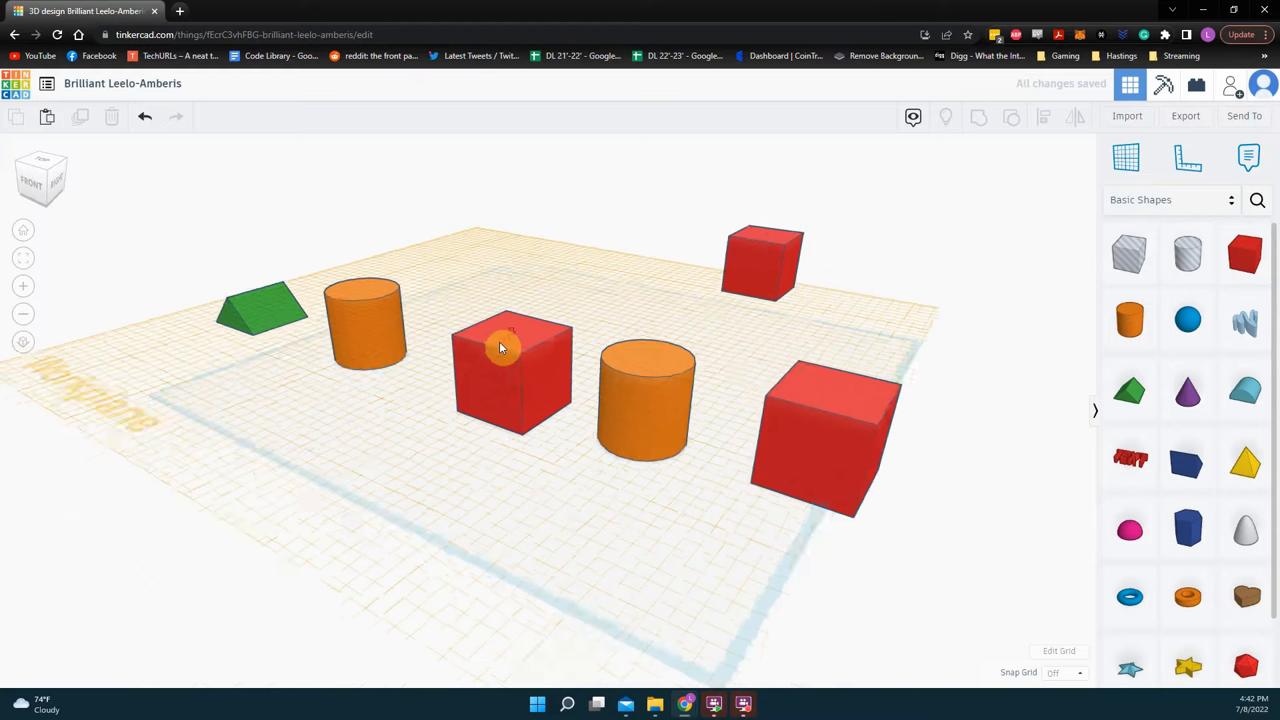
{"action": "left_click_drag", "start_coordinate": [662, 360], "coordinate": [537, 334]}
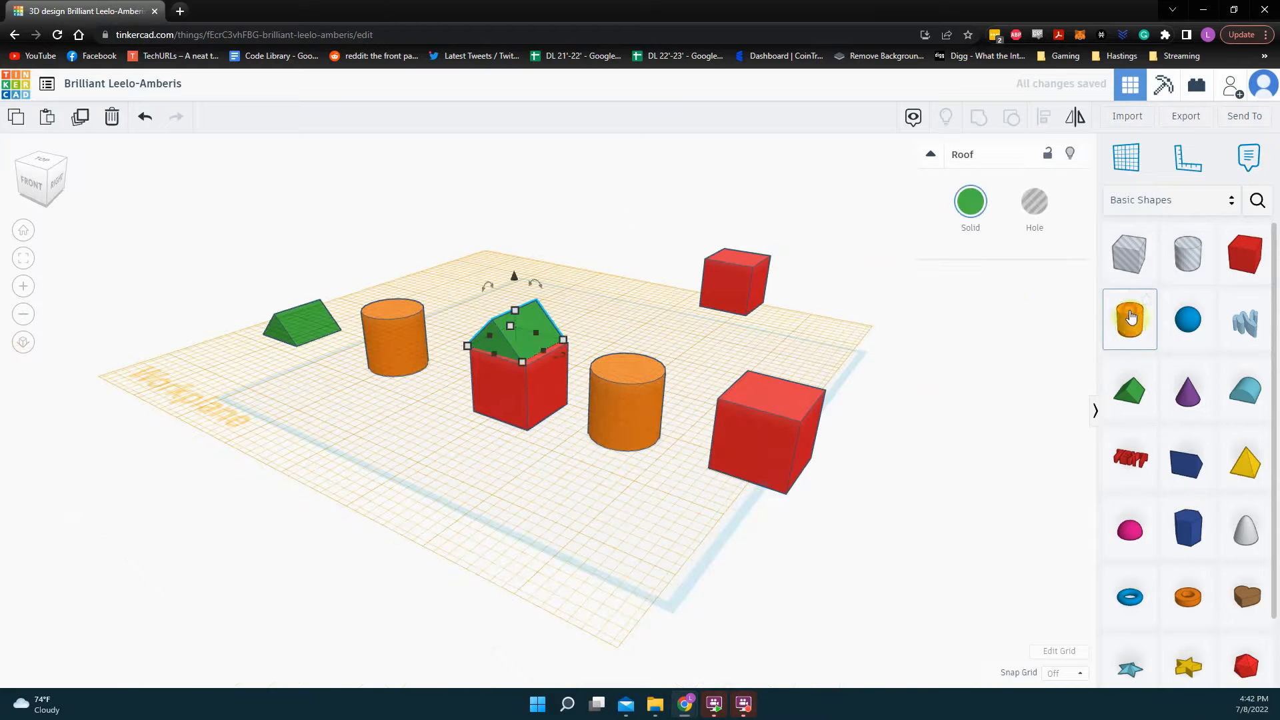
- Place a cylinder on top of the rightmost red box and a sphere above the neighbouring orange cylinder
{"action": "left_click_drag", "start_coordinate": [1132, 318], "coordinate": [766, 394]}
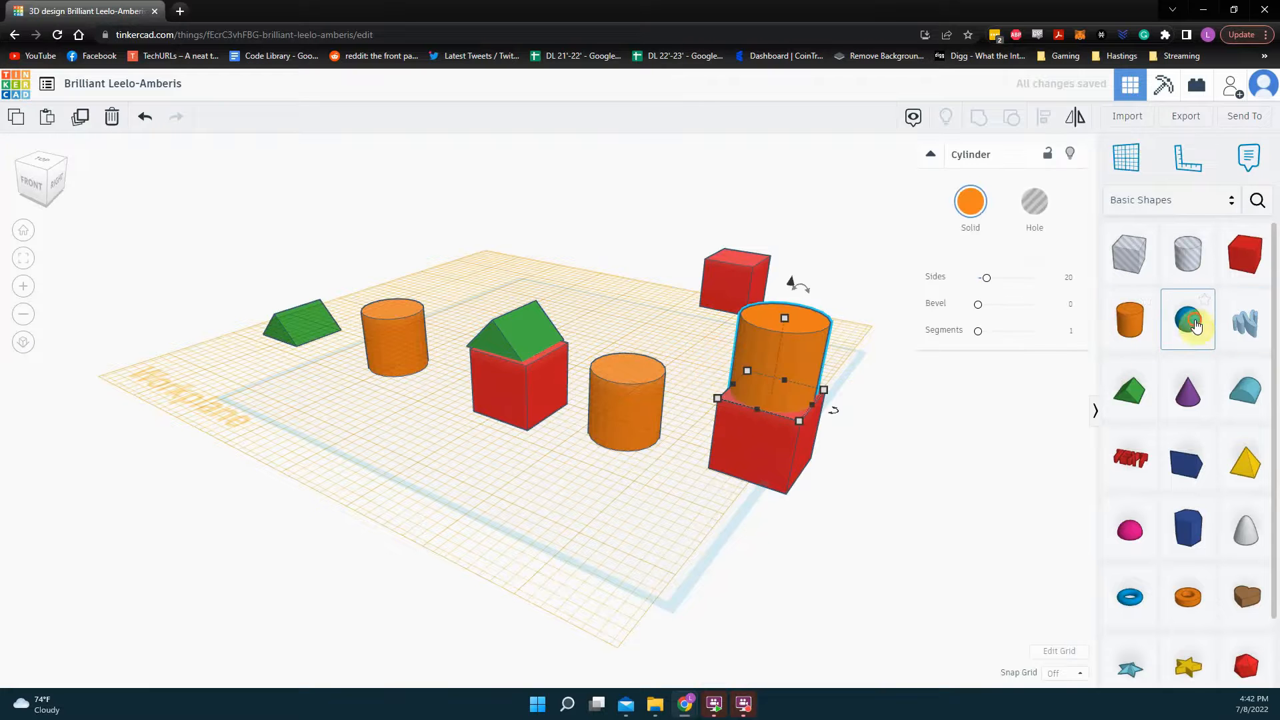
{"action": "left_click_drag", "start_coordinate": [1196, 326], "coordinate": [619, 374]}
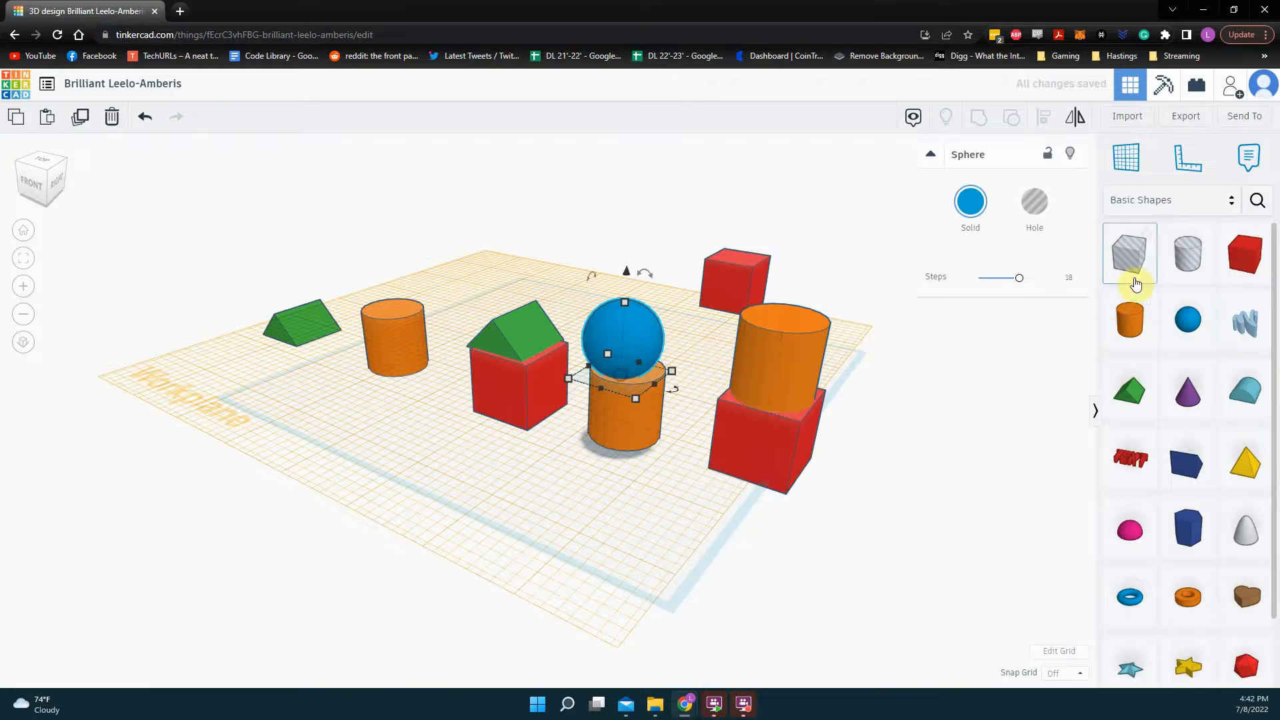
{"action": "right_click_drag", "start_coordinate": [814, 385], "coordinate": [587, 446]}
{"action": "left_click", "coordinate": [587, 447]}
{"action": "scroll", "coordinate": [682, 345], "scroll_direction": "up", "scroll_amount": 4}
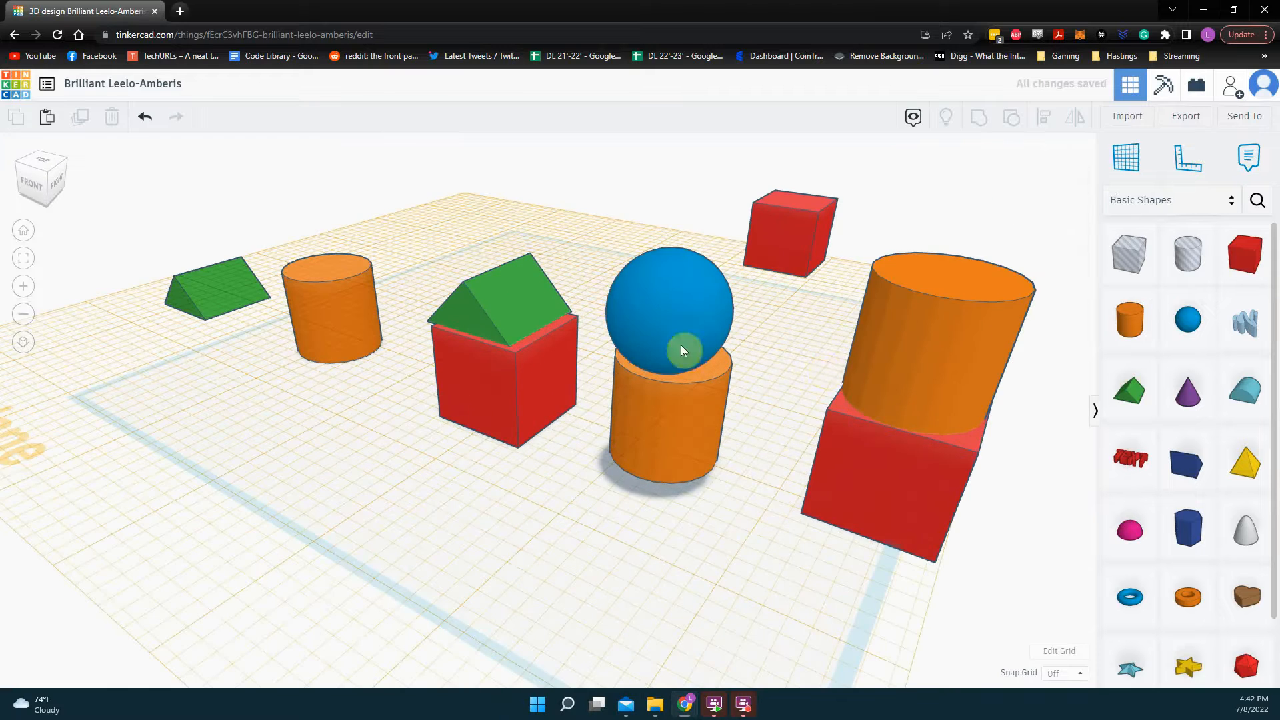
{"action": "scroll", "coordinate": [681, 346], "scroll_direction": "down", "scroll_amount": 3}
- Set a vertical temporary workplane on the front face of the red box behind the grid
{"action": "right_click_drag", "start_coordinate": [800, 391], "coordinate": [1095, 200]}
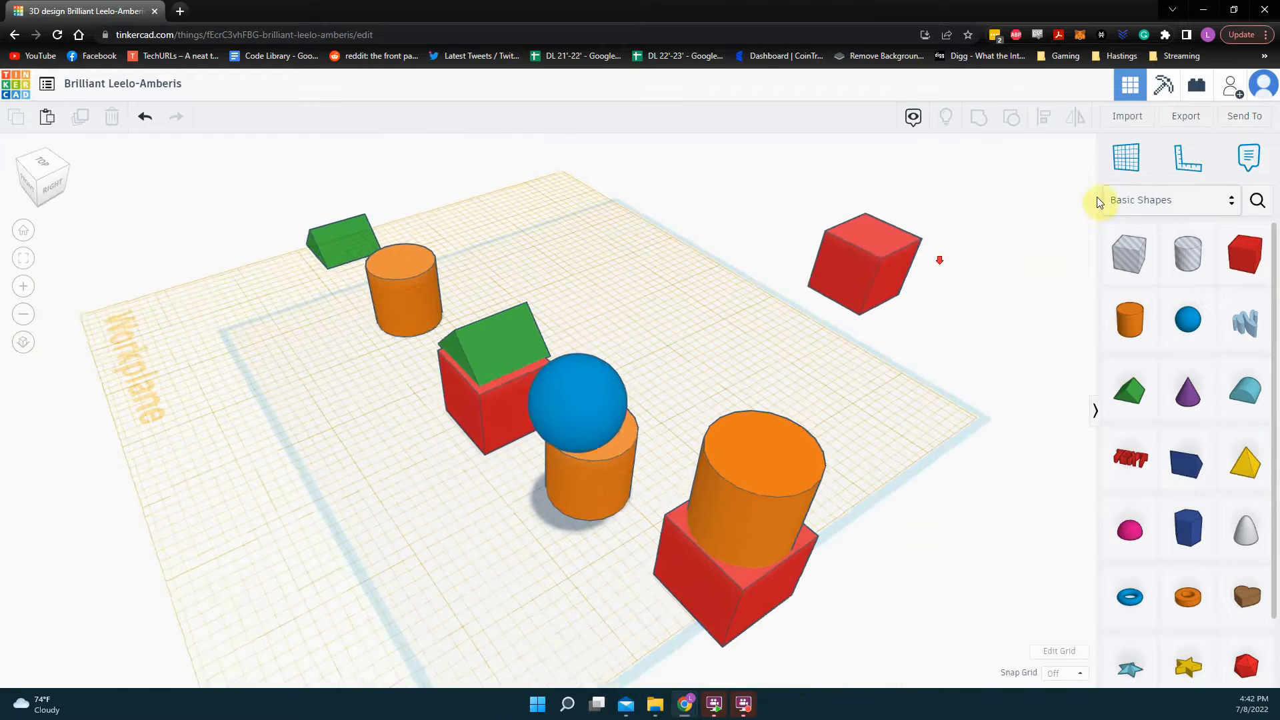
{"action": "left_click", "coordinate": [1124, 159]}
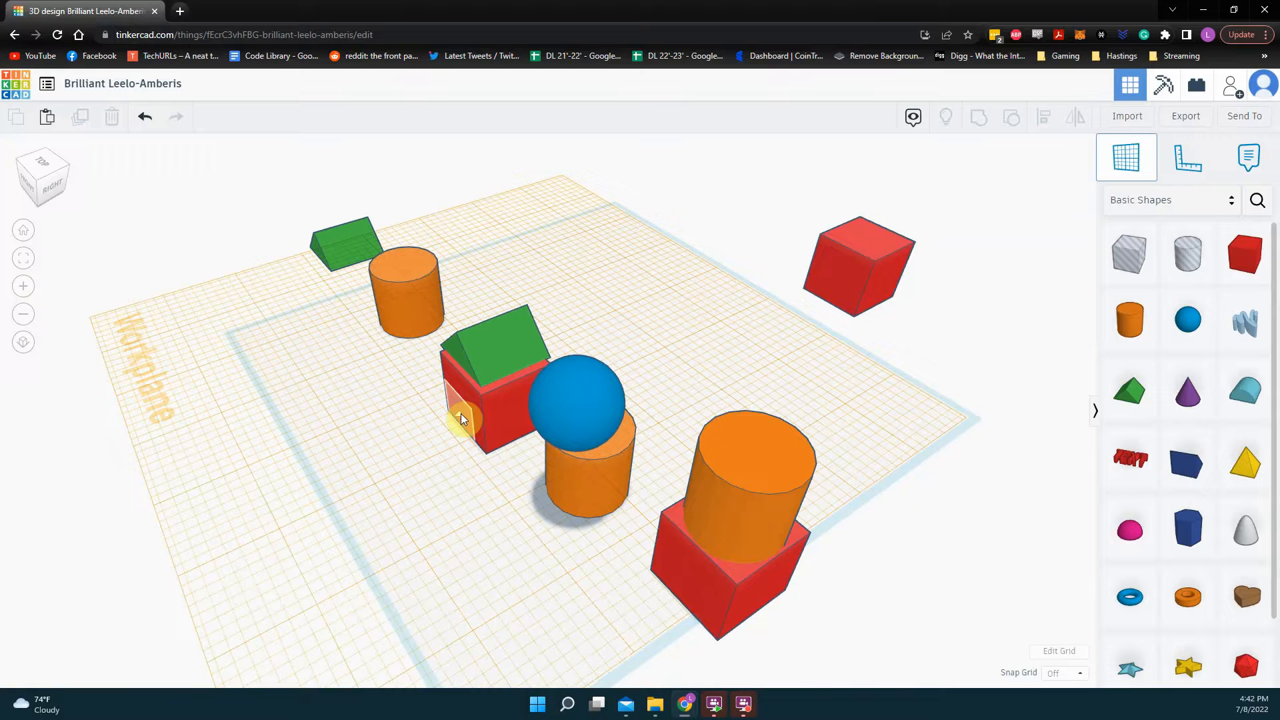
{"action": "left_click", "coordinate": [842, 299]}
{"action": "right_click_drag", "start_coordinate": [847, 437], "coordinate": [747, 388]}
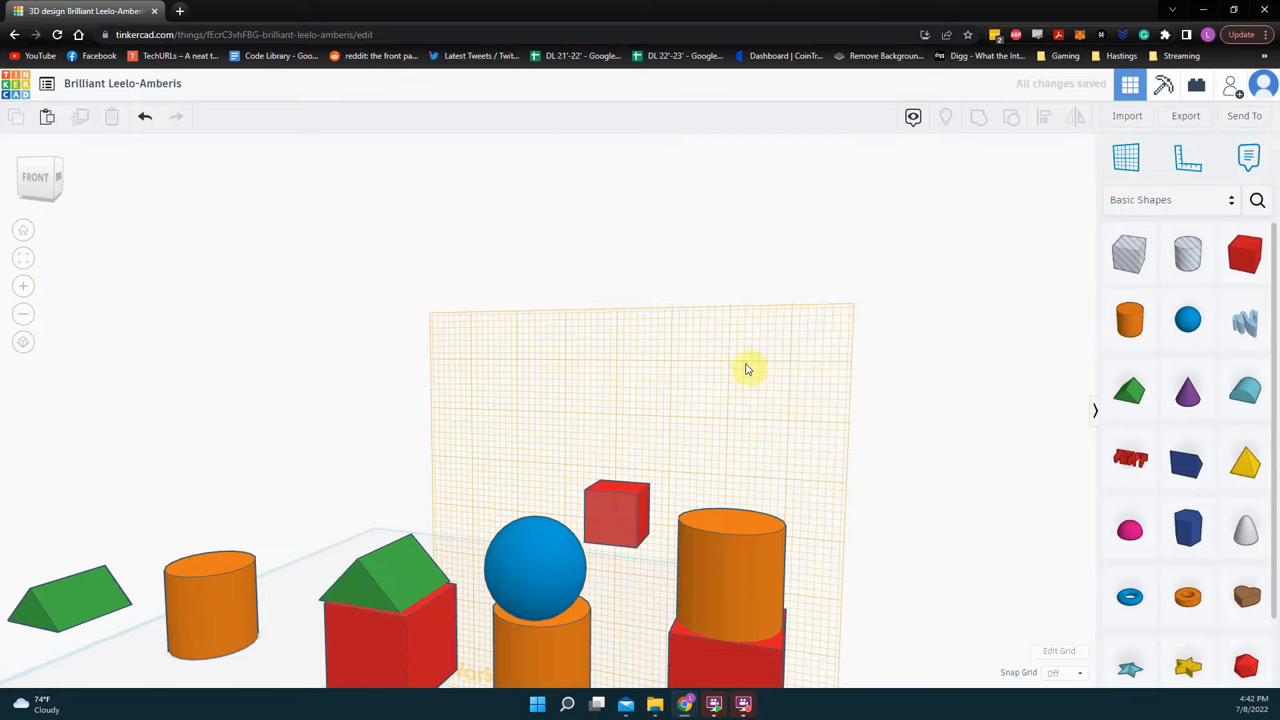
- Place a cylinder, a roof and a cone on the vertical workplane, with the cone on the rear box's face
{"action": "left_click", "coordinate": [1123, 323]}
{"action": "left_click", "coordinate": [758, 351]}
{"action": "left_click", "coordinate": [1134, 393]}
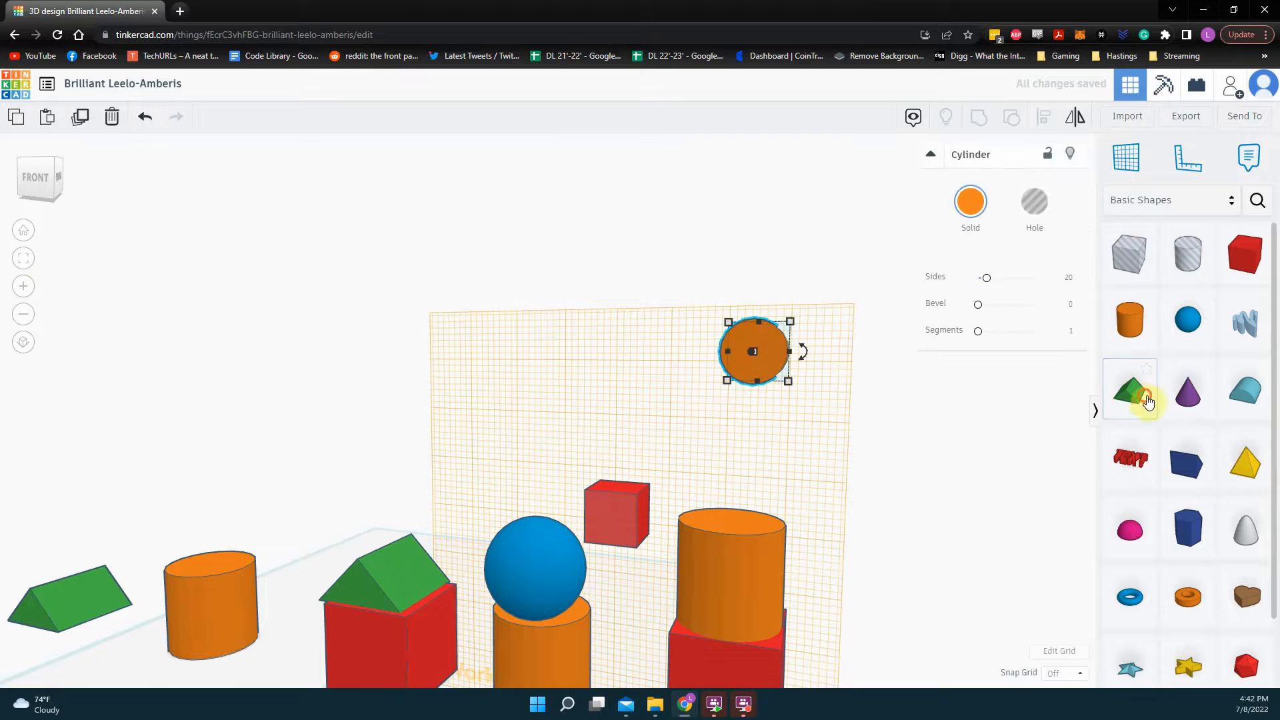
{"action": "left_click", "coordinate": [629, 389]}
{"action": "left_click", "coordinate": [1188, 390]}
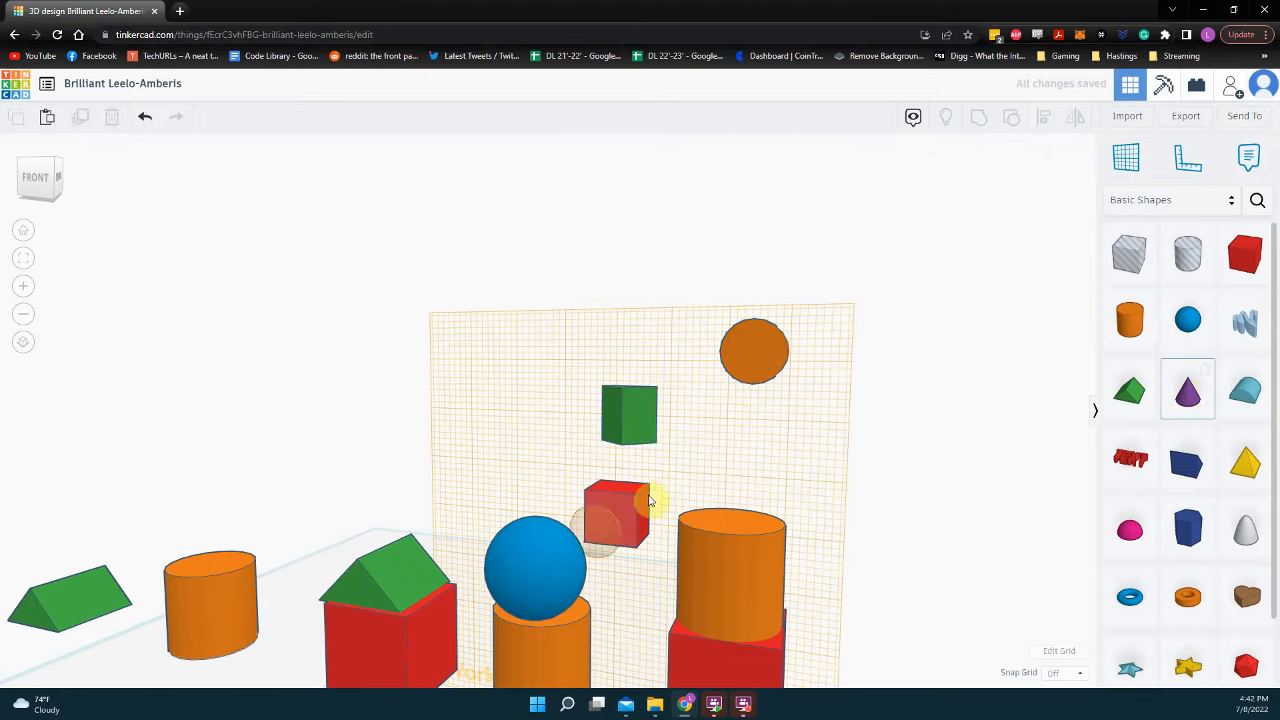
{"action": "left_click", "coordinate": [607, 520]}
{"action": "mouse_move", "coordinate": [607, 521]}
{"action": "right_mouse_down"}
{"action": "mouse_move", "coordinate": [649, 508]}
{"action": "mouse_move", "coordinate": [605, 527]}
{"action": "right_mouse_up"}
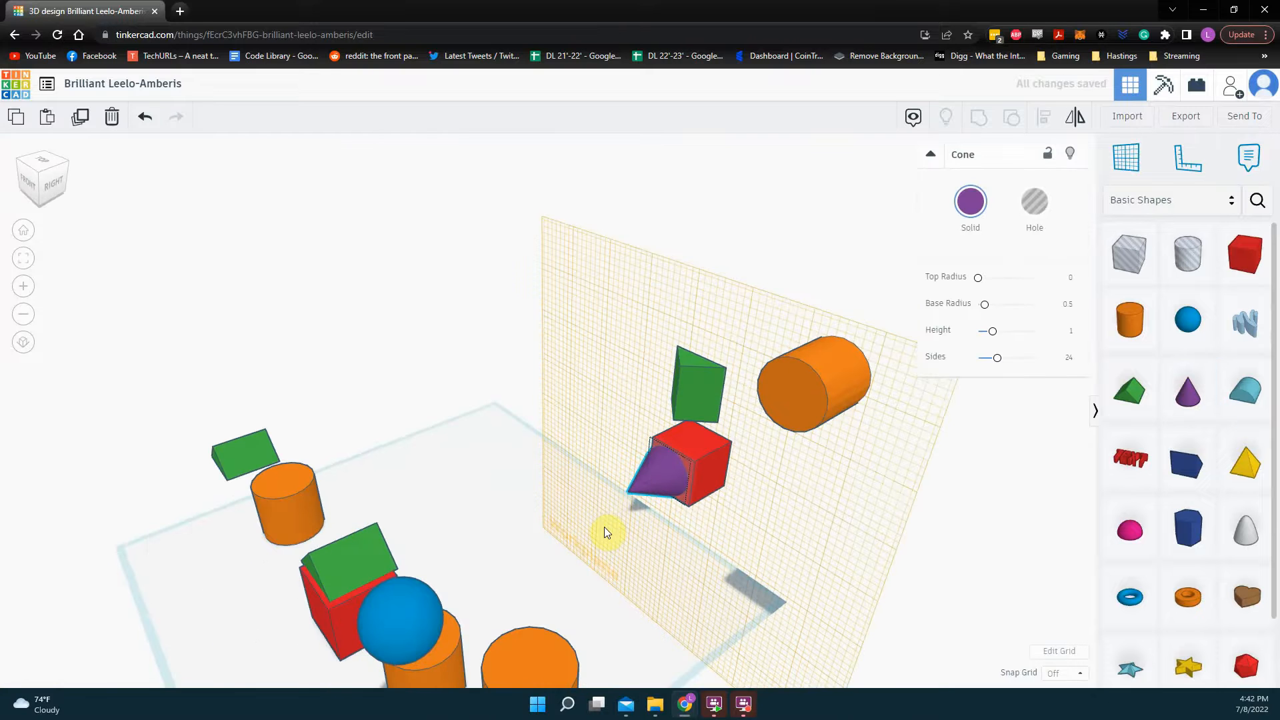
- Add a torus and a polygon to the vertical workplane on either side of the cone
{"action": "middle_click_drag", "start_coordinate": [854, 527], "coordinate": [846, 445]}
{"action": "left_click", "coordinate": [1139, 611]}
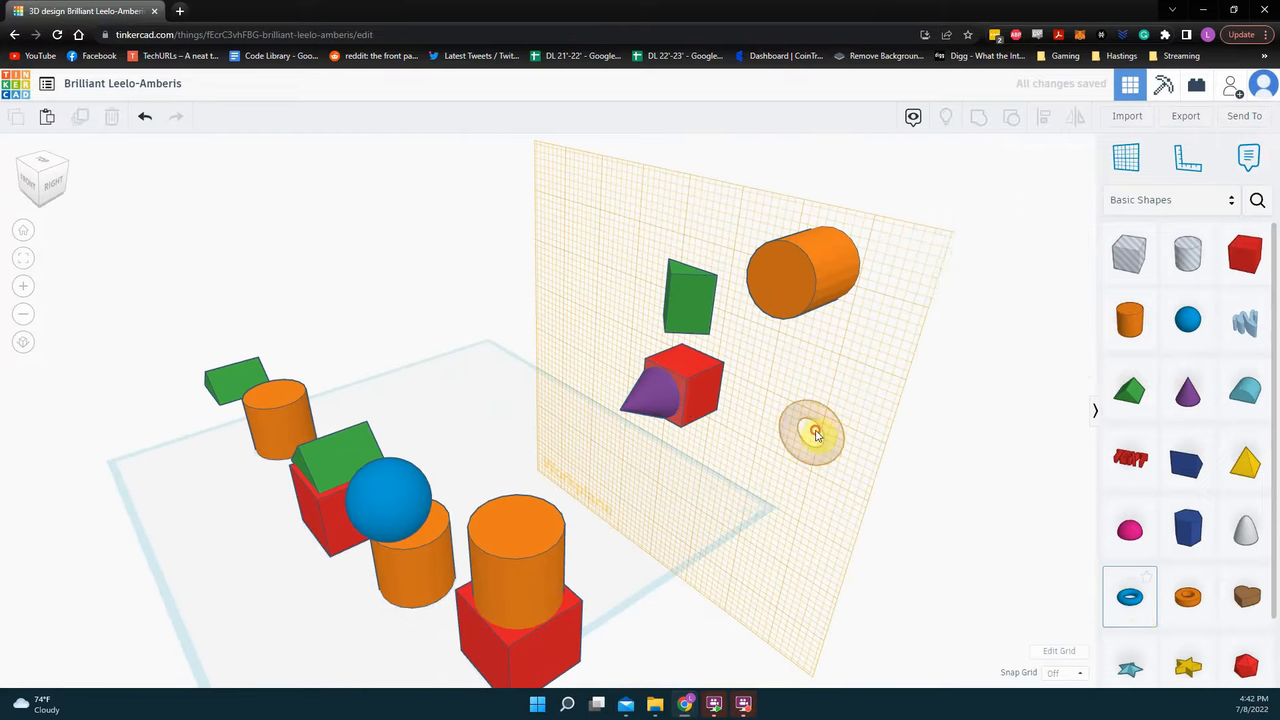
{"action": "left_click", "coordinate": [814, 432]}
{"action": "left_click", "coordinate": [1188, 526]}
{"action": "left_click", "coordinate": [598, 292]}
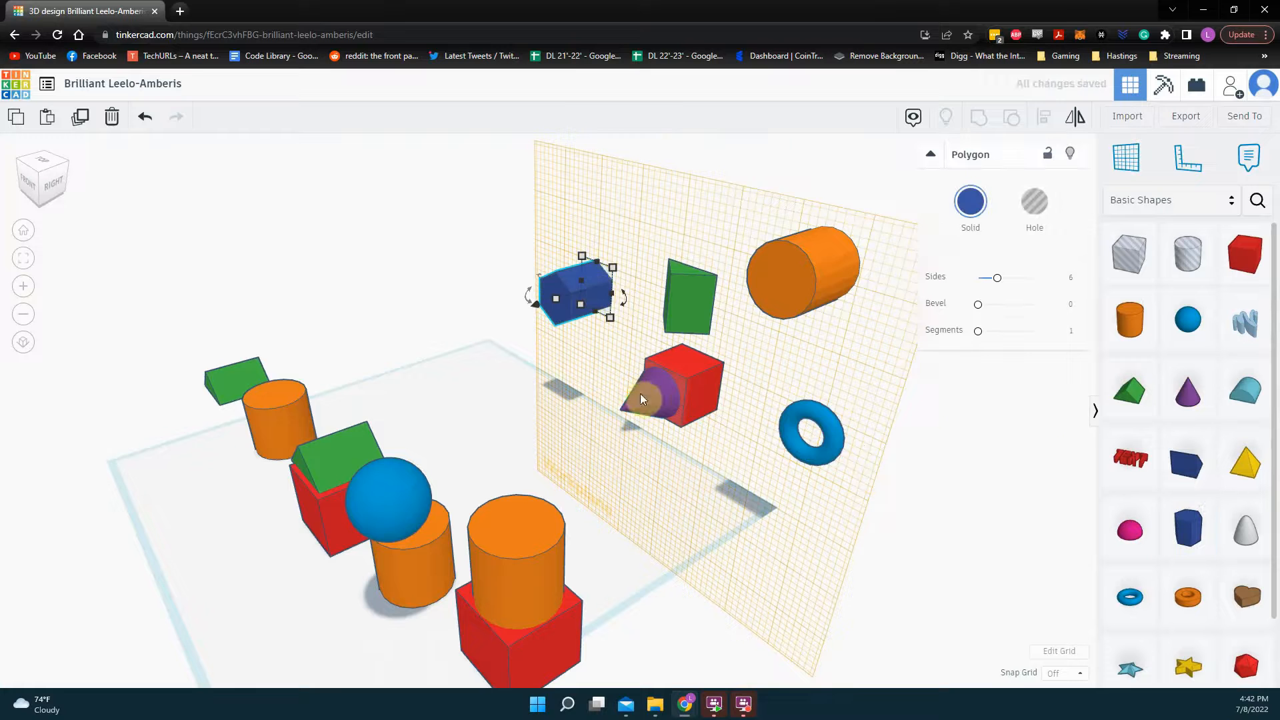
- Reset the workplane to the original ground grid
{"action": "scroll", "coordinate": [920, 423], "scroll_direction": "down", "scroll_amount": 5}
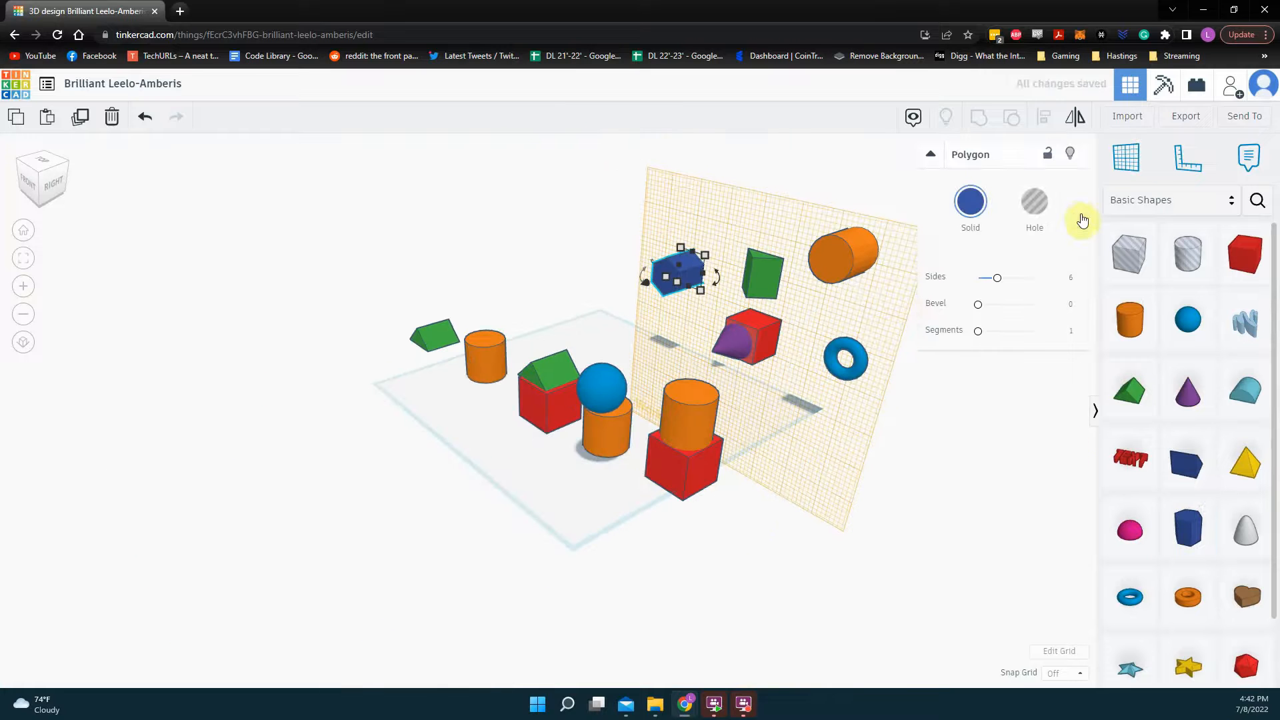
{"action": "left_click", "coordinate": [1115, 165]}
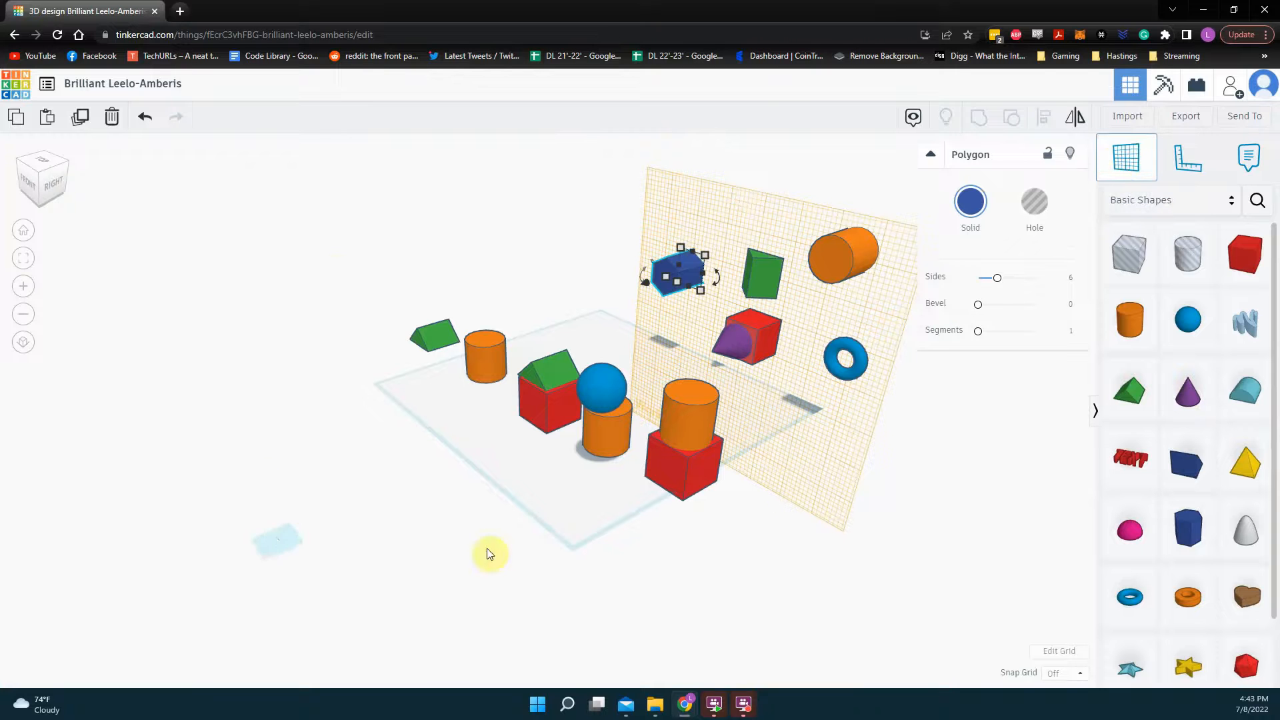
{"action": "left_click", "coordinate": [311, 422]}
{"action": "right_click_drag", "start_coordinate": [310, 422], "coordinate": [520, 492]}
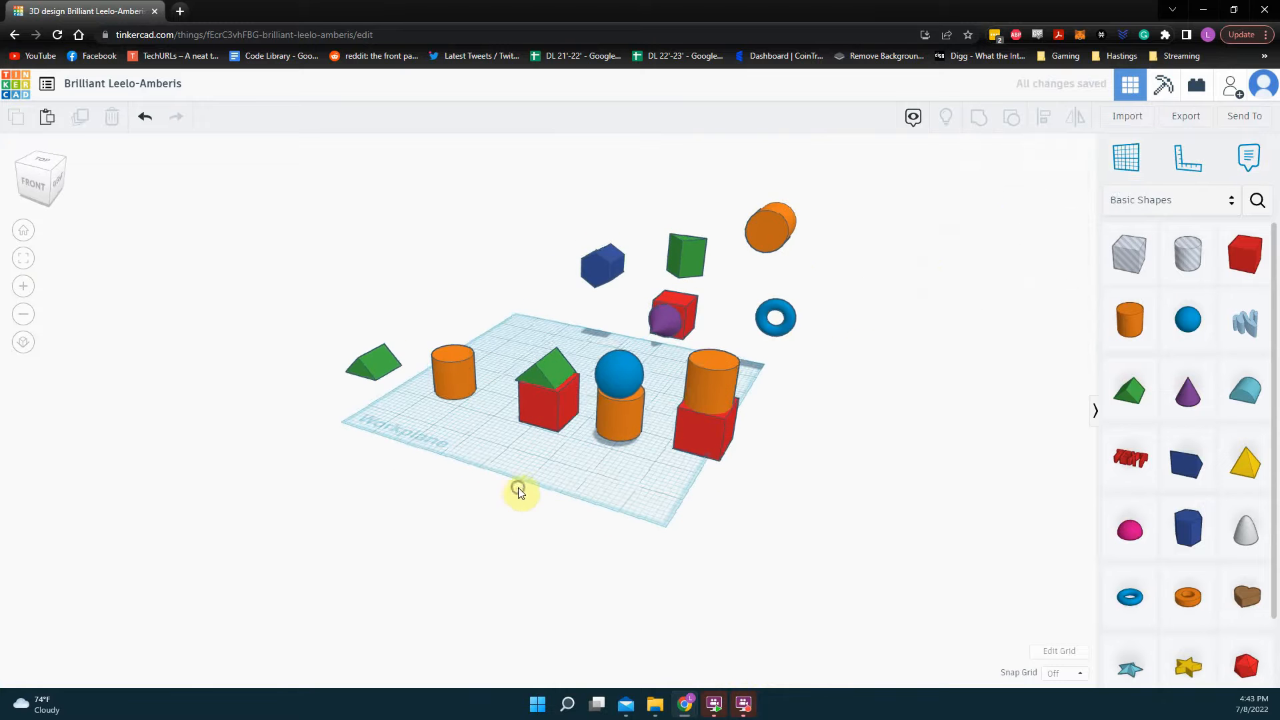
- Move the free-standing orange cylinder across the ground workplane towards its front left corner
{"action": "scroll", "coordinate": [652, 481], "scroll_direction": "up", "scroll_amount": 3}
{"action": "right_click_drag", "start_coordinate": [652, 482], "coordinate": [722, 580]}
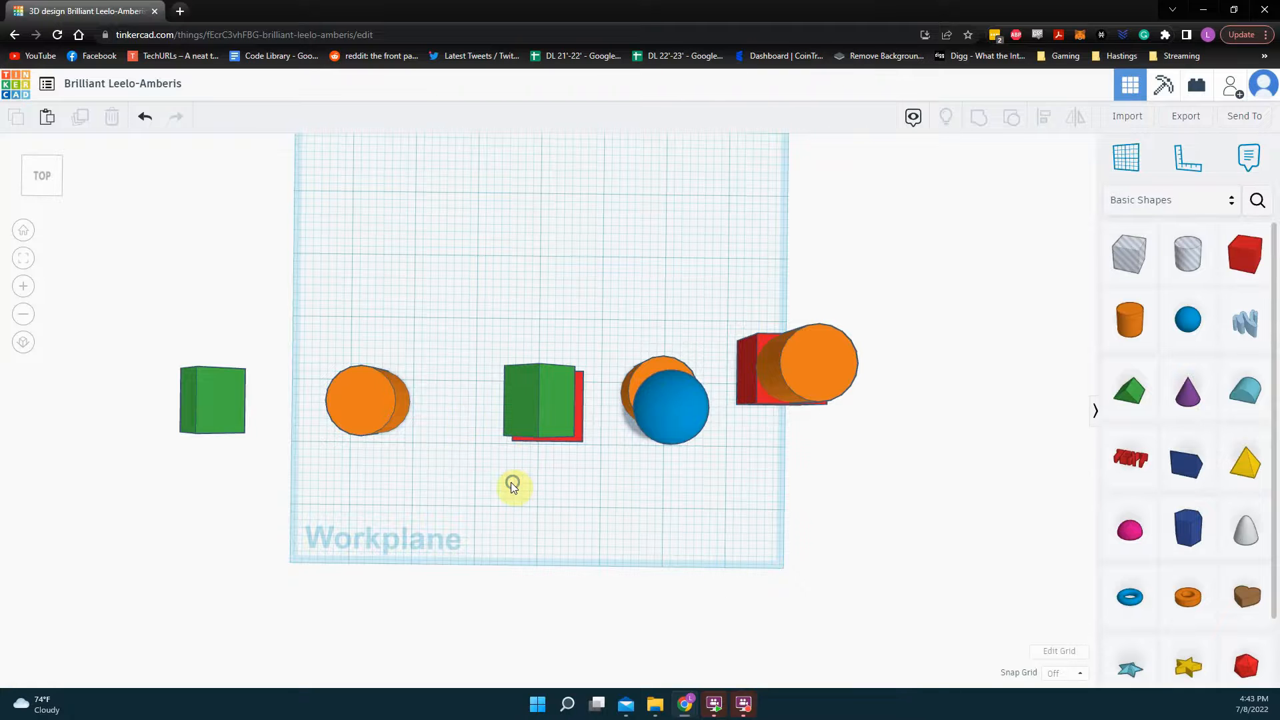
{"action": "right_click_drag", "start_coordinate": [511, 485], "coordinate": [531, 524]}
{"action": "scroll", "coordinate": [529, 520], "scroll_direction": "down", "scroll_amount": 5}
{"action": "scroll", "coordinate": [526, 519], "scroll_direction": "up", "scroll_amount": 6}
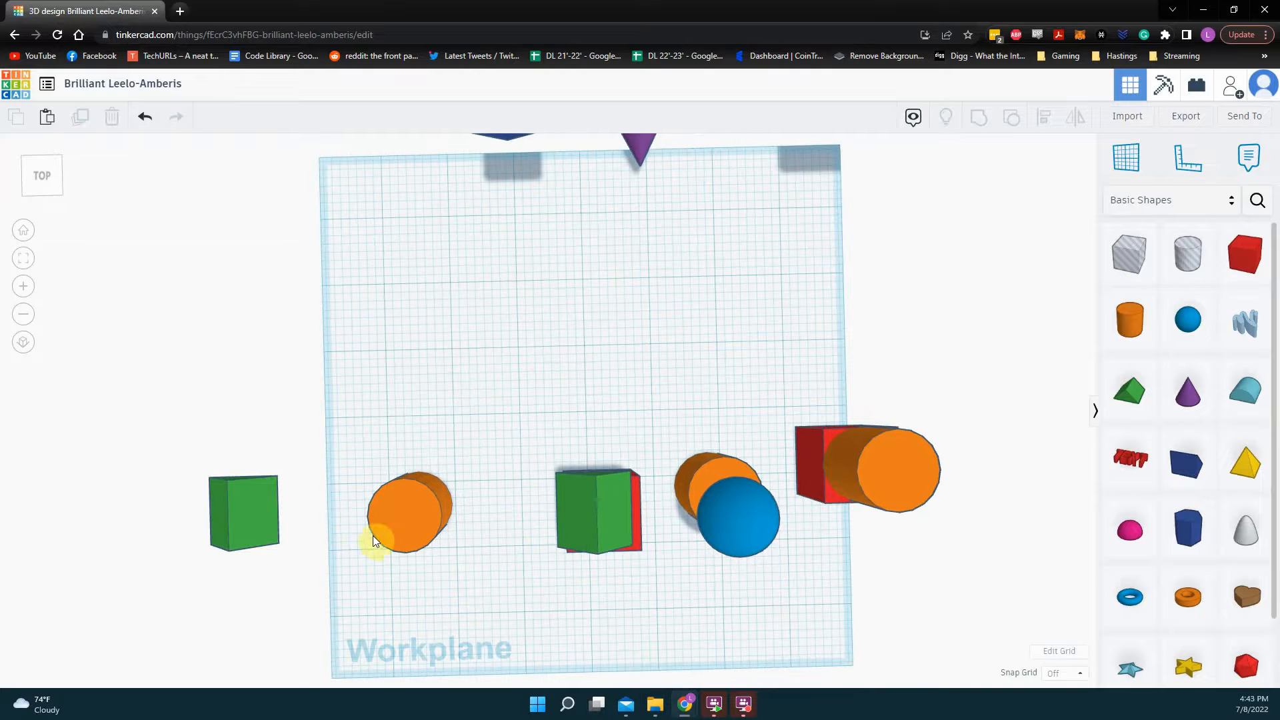
{"action": "left_click_drag", "start_coordinate": [387, 533], "coordinate": [358, 490]}
{"action": "right_click_drag", "start_coordinate": [339, 520], "coordinate": [375, 401]}
{"action": "left_click_drag", "start_coordinate": [375, 401], "coordinate": [390, 438]}
{"action": "right_click_drag", "start_coordinate": [391, 438], "coordinate": [609, 394]}
- Move the green roof floating above the rear red box parallel to the ground workplane
{"action": "left_click_drag", "start_coordinate": [610, 394], "coordinate": [629, 372]}
{"action": "mouse_move", "coordinate": [595, 294]}
{"action": "left_mouse_down"}
{"action": "mouse_move", "coordinate": [464, 255]}
{"action": "mouse_move", "coordinate": [622, 479]}
{"action": "mouse_move", "coordinate": [588, 262]}
{"action": "mouse_move", "coordinate": [605, 297]}
{"action": "left_mouse_up"}
{"action": "left_click_drag", "start_coordinate": [611, 230], "coordinate": [631, 192]}
{"action": "scroll", "coordinate": [590, 361], "scroll_direction": "down", "scroll_amount": 5}
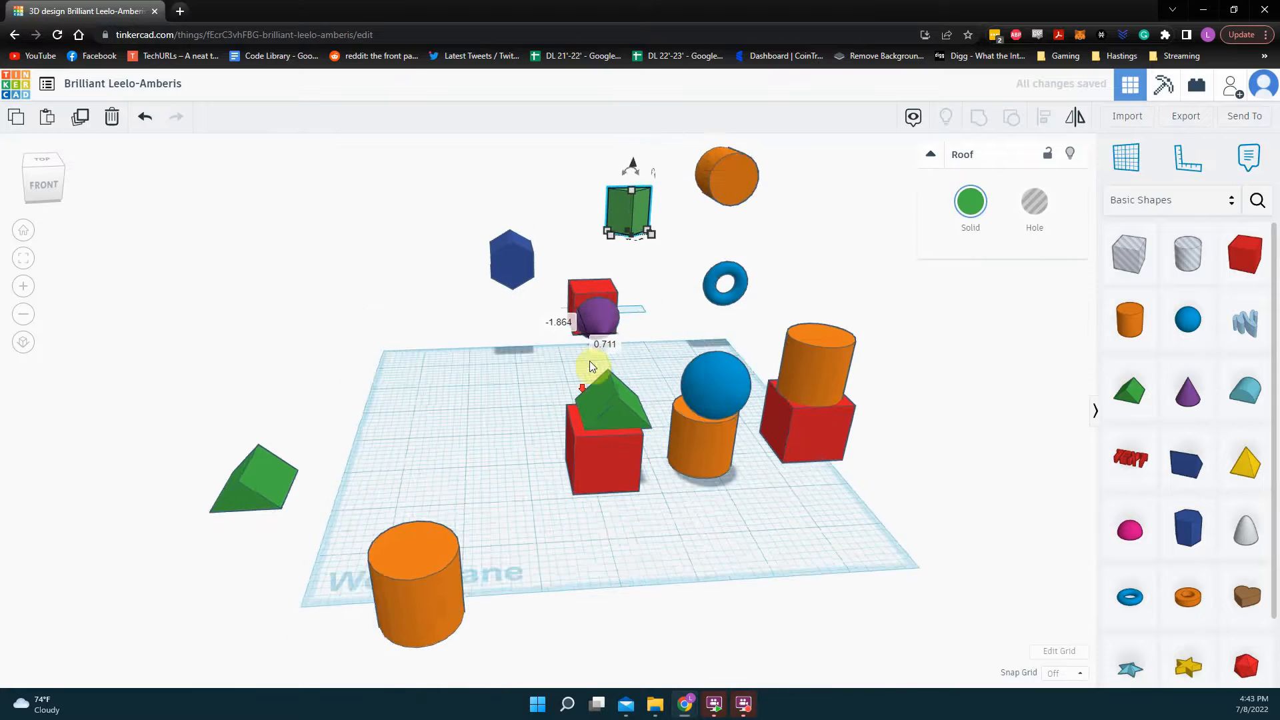
- Move the free-standing orange cylinder back into the row beside the centre red box and deselect it
{"action": "left_click_drag", "start_coordinate": [486, 540], "coordinate": [493, 451]}
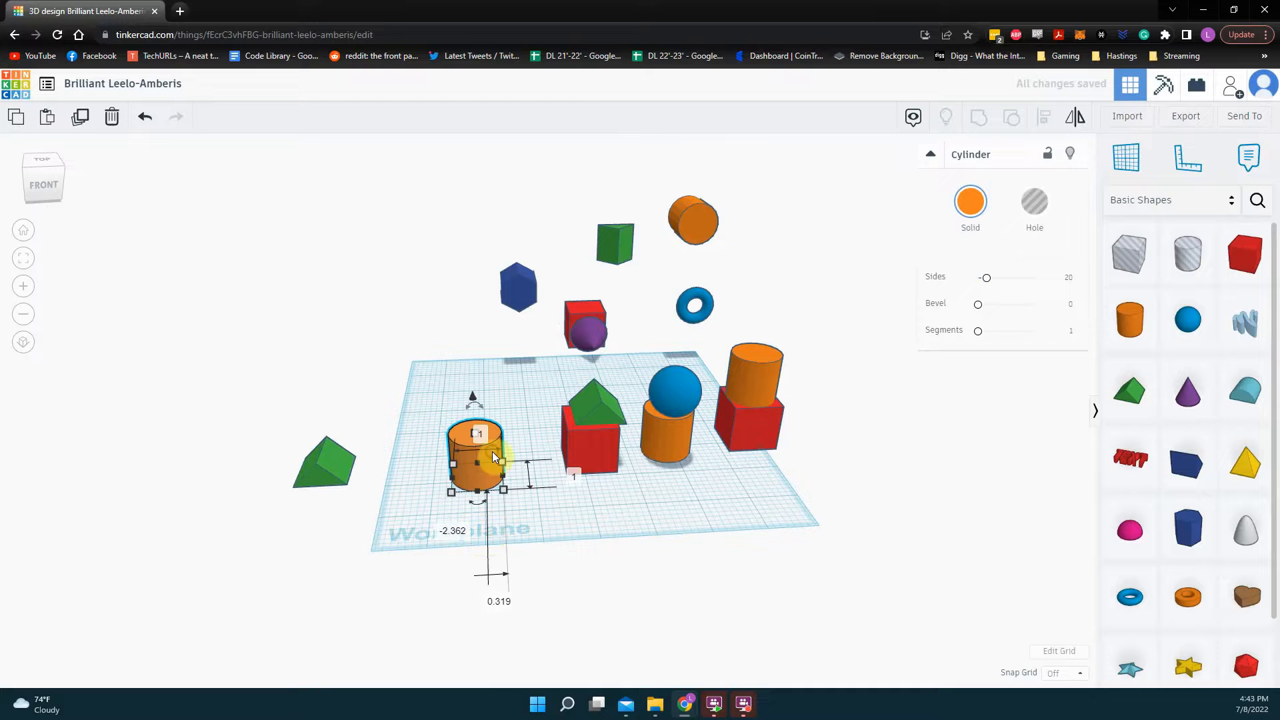
{"action": "left_click", "coordinate": [478, 533]}
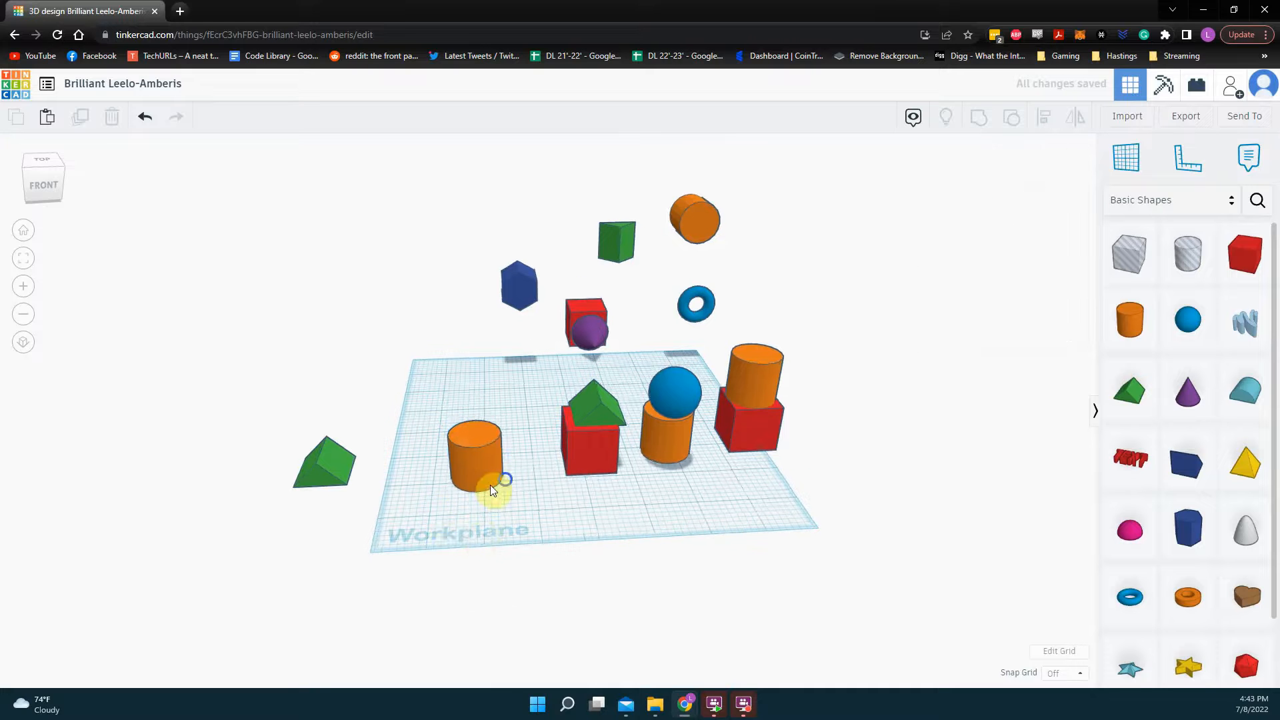
{"action": "right_click_drag", "start_coordinate": [490, 485], "coordinate": [476, 507]}
- Set a vertical temporary workplane on the front face of the centre red box
{"action": "scroll", "coordinate": [621, 460], "scroll_direction": "up", "scroll_amount": 4}
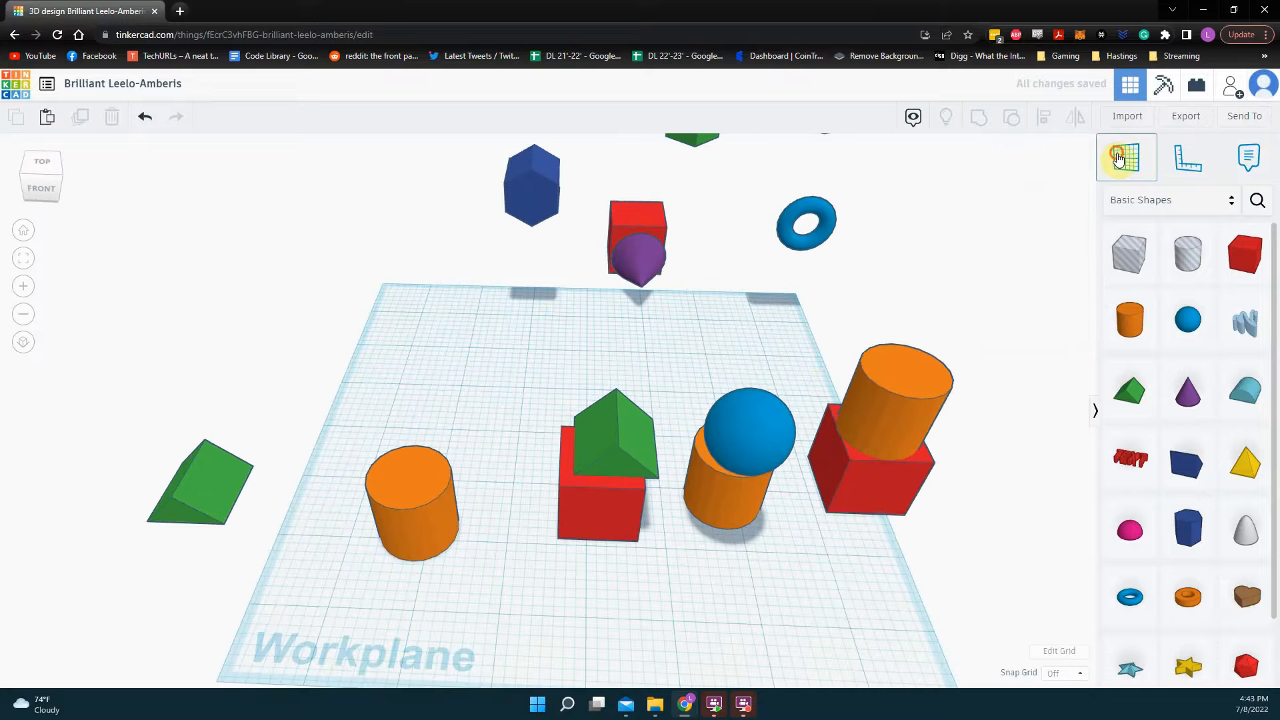
{"action": "right_click_drag", "start_coordinate": [643, 631], "coordinate": [620, 546]}
{"action": "scroll", "coordinate": [621, 545], "scroll_direction": "down", "scroll_amount": 1}
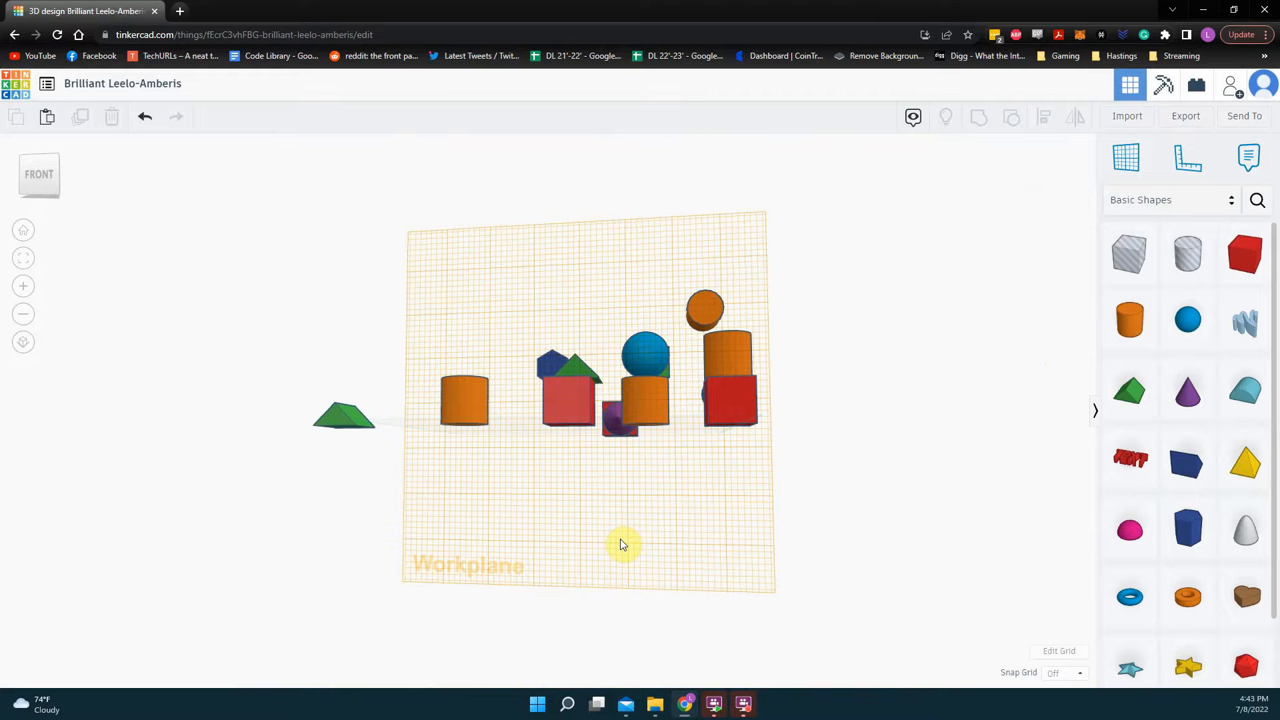
{"action": "right_click_drag", "start_coordinate": [620, 542], "coordinate": [574, 492]}
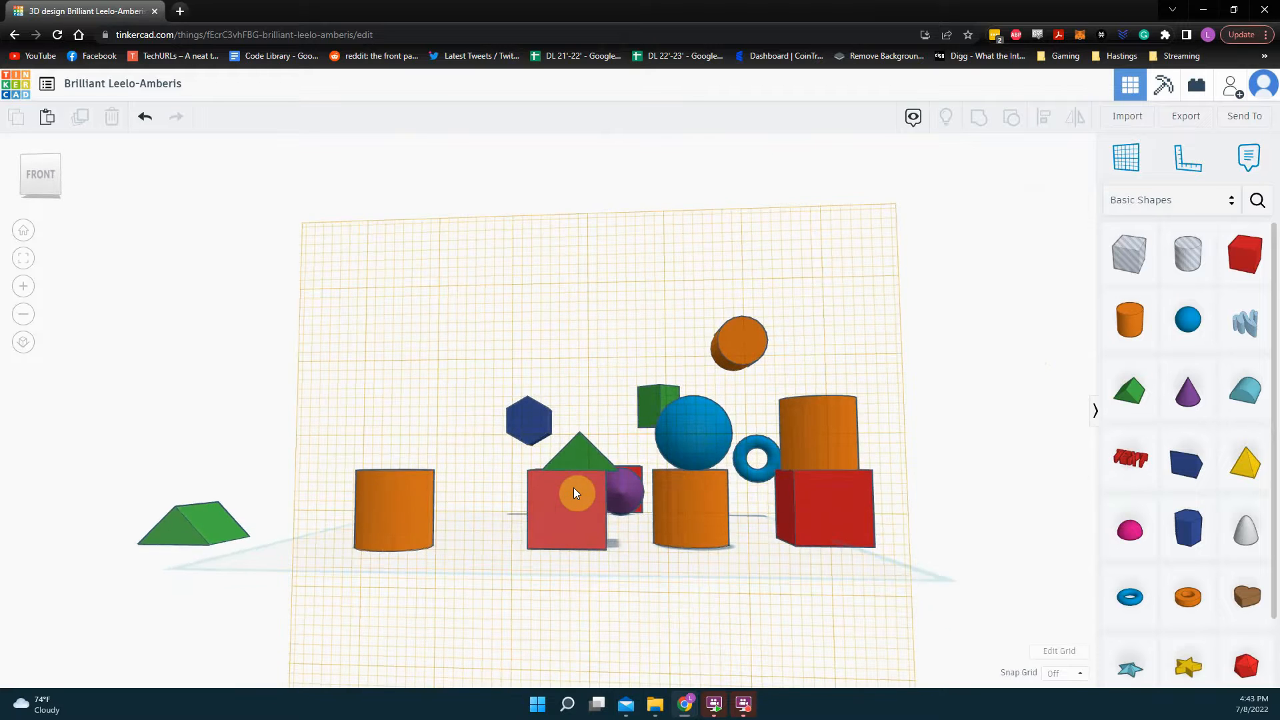
- Move the free-standing orange cylinder up along the vertical workplane to its upper left corner
{"action": "scroll", "coordinate": [574, 486], "scroll_direction": "down", "scroll_amount": 5}
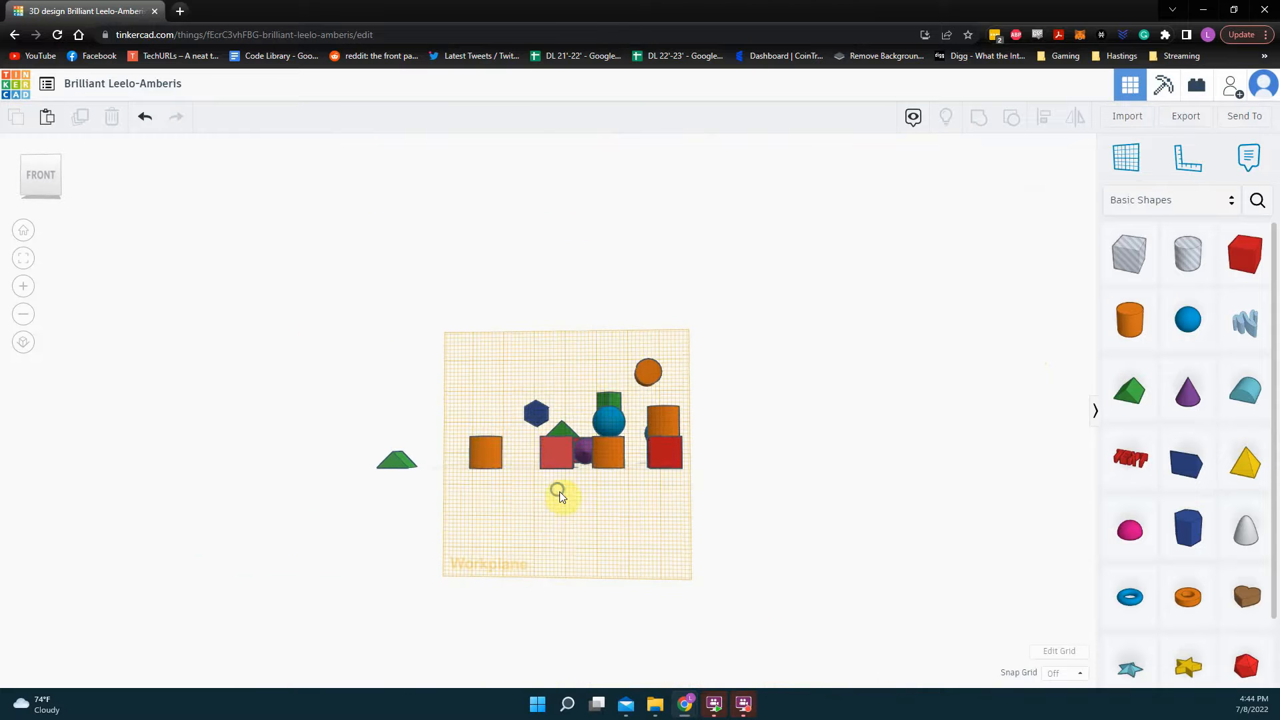
{"action": "scroll", "coordinate": [527, 506], "scroll_direction": "up", "scroll_amount": 2}
{"action": "left_click_drag", "start_coordinate": [481, 497], "coordinate": [459, 314]}
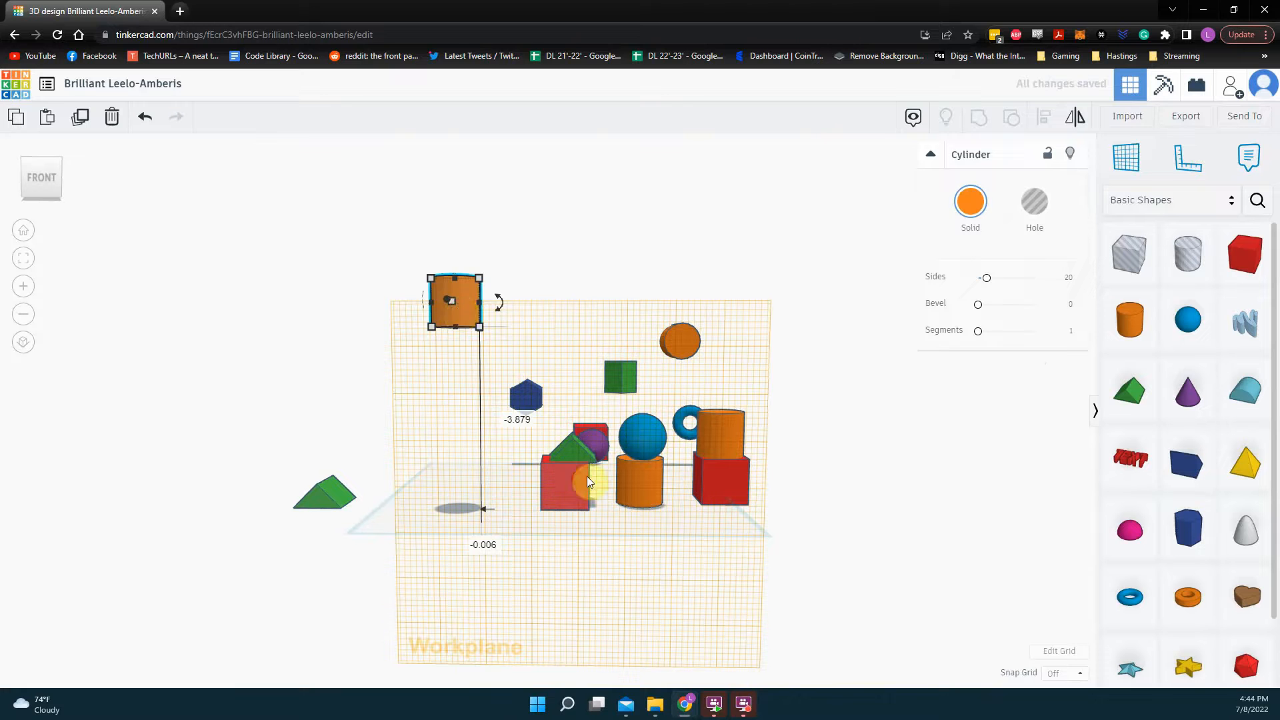
- Move the centre red box, both upright orange cylinders beside it, the blue sphere, rear green shape and lying orange cylinder along the vertical workplane
{"action": "left_click_drag", "start_coordinate": [588, 481], "coordinate": [616, 430]}
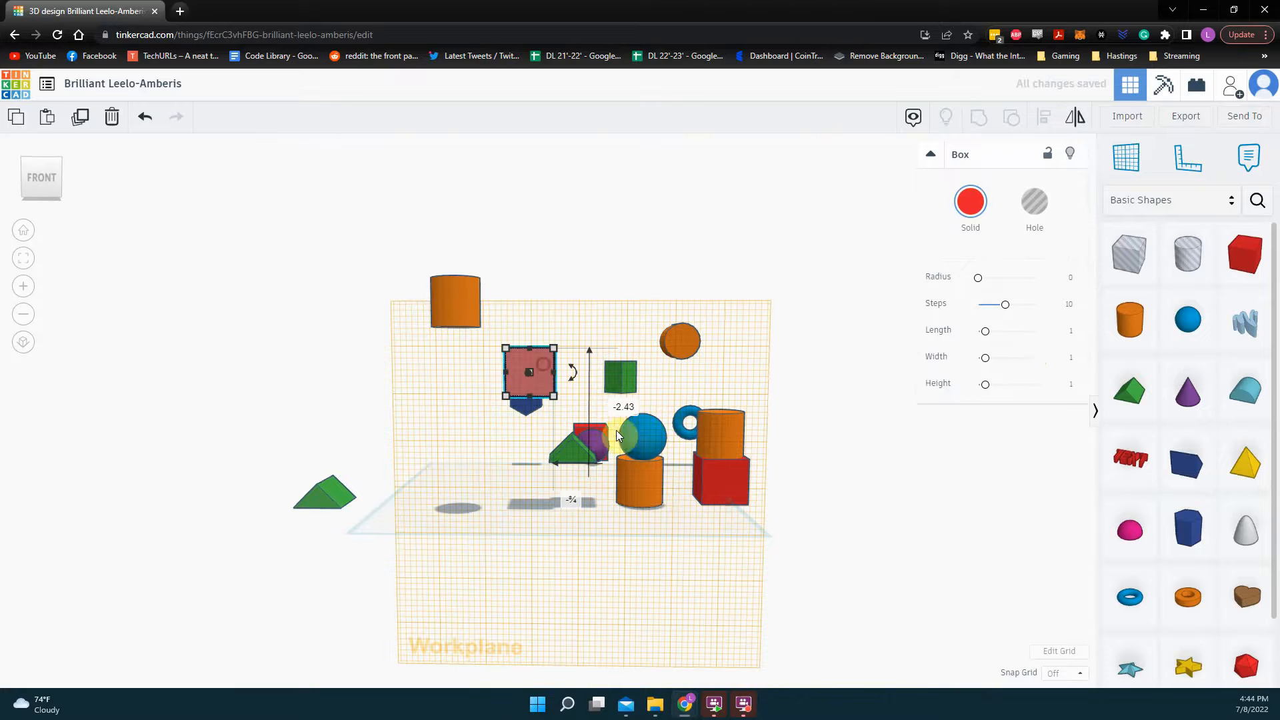
{"action": "left_click_drag", "start_coordinate": [646, 482], "coordinate": [501, 448]}
{"action": "left_click_drag", "start_coordinate": [697, 445], "coordinate": [557, 542]}
{"action": "left_click_drag", "start_coordinate": [627, 454], "coordinate": [654, 517]}
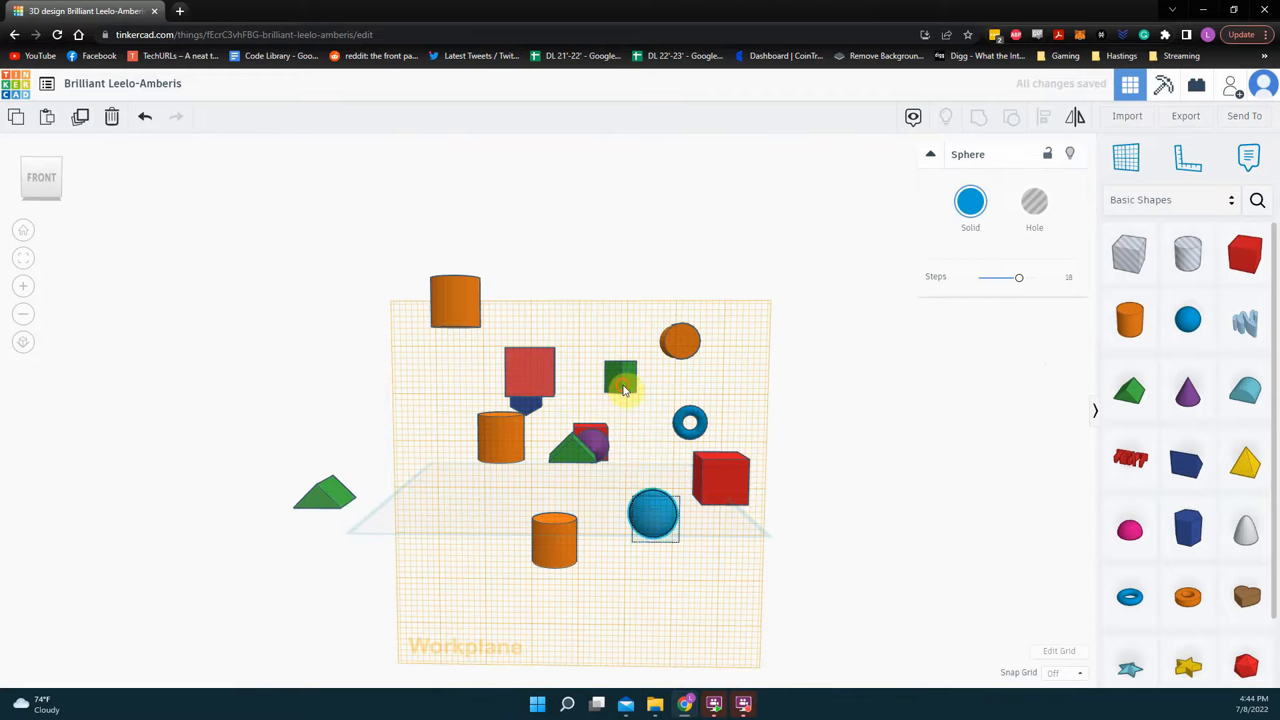
{"action": "left_click_drag", "start_coordinate": [623, 386], "coordinate": [626, 470]}
{"action": "mouse_move", "coordinate": [697, 341]}
{"action": "left_mouse_down"}
{"action": "mouse_move", "coordinate": [723, 318]}
{"action": "mouse_move", "coordinate": [721, 370]}
{"action": "mouse_move", "coordinate": [631, 340]}
{"action": "mouse_move", "coordinate": [739, 336]}
{"action": "mouse_move", "coordinate": [723, 448]}
{"action": "mouse_move", "coordinate": [719, 337]}
{"action": "left_mouse_up"}
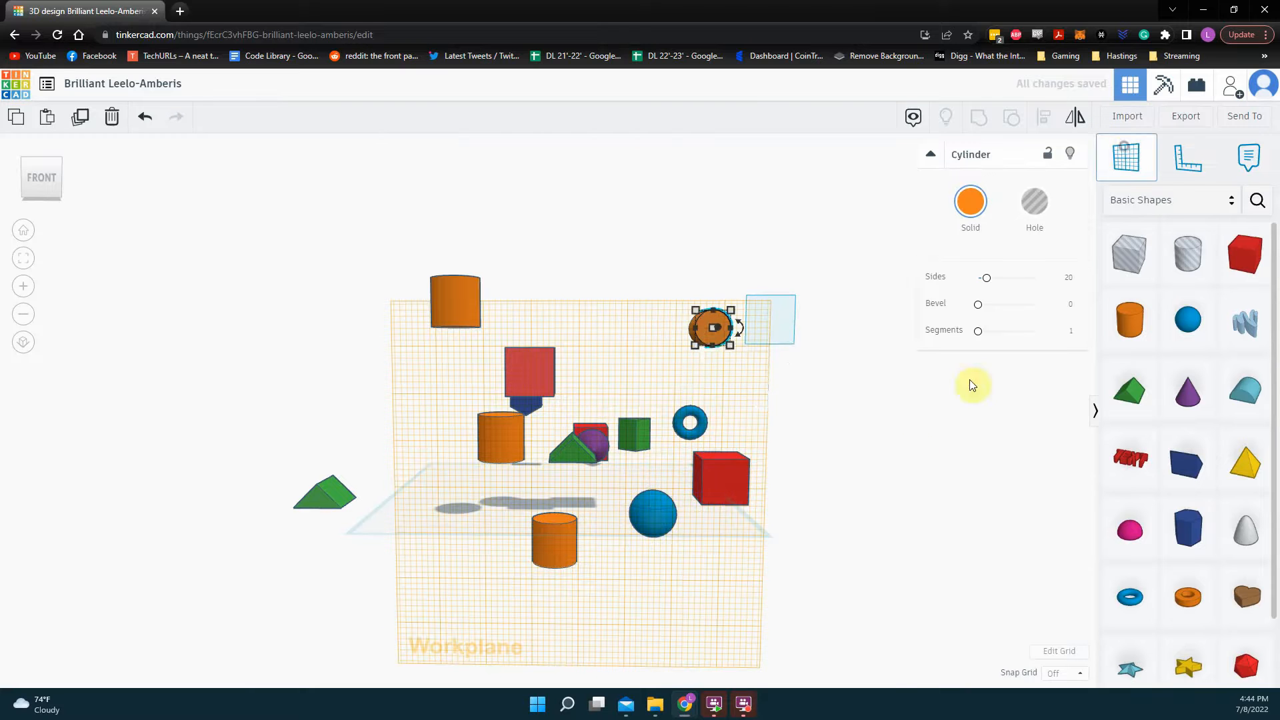
- Reset the workplane to the ground and move the lying orange cylinder forward parallel to it, leaving nothing selected
{"action": "right_click_drag", "start_coordinate": [892, 452], "coordinate": [832, 450]}
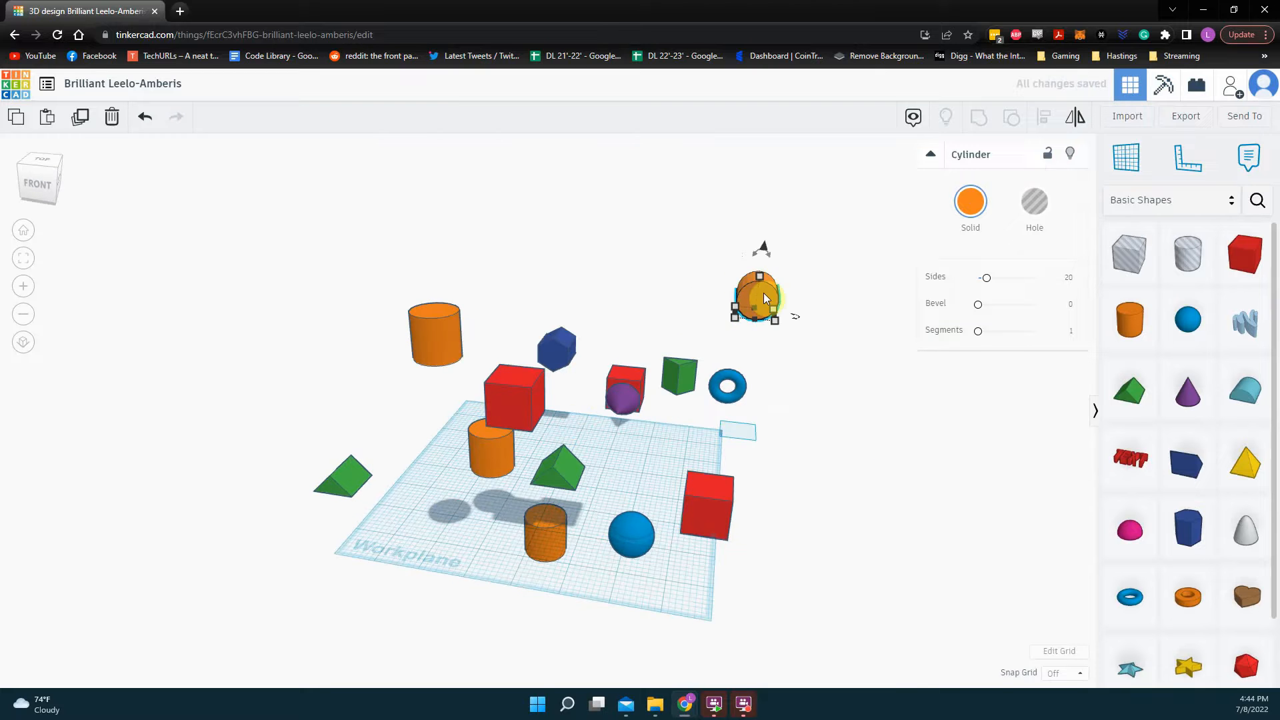
{"action": "left_click_drag", "start_coordinate": [763, 294], "coordinate": [663, 370]}
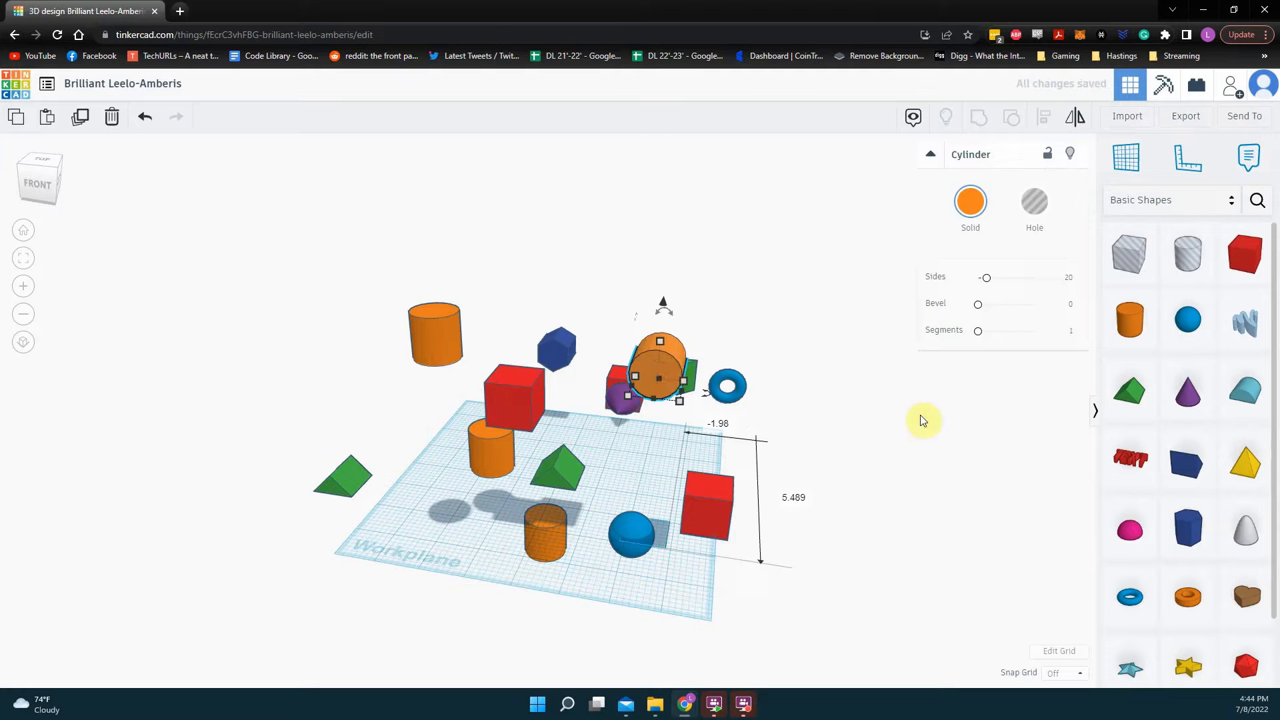
{"action": "left_click", "coordinate": [915, 510]}
- Raise the orange cylinder hanging below the ground workplane straight up until its base sits just above the plane
{"action": "right_click_drag", "start_coordinate": [712, 622], "coordinate": [540, 573]}
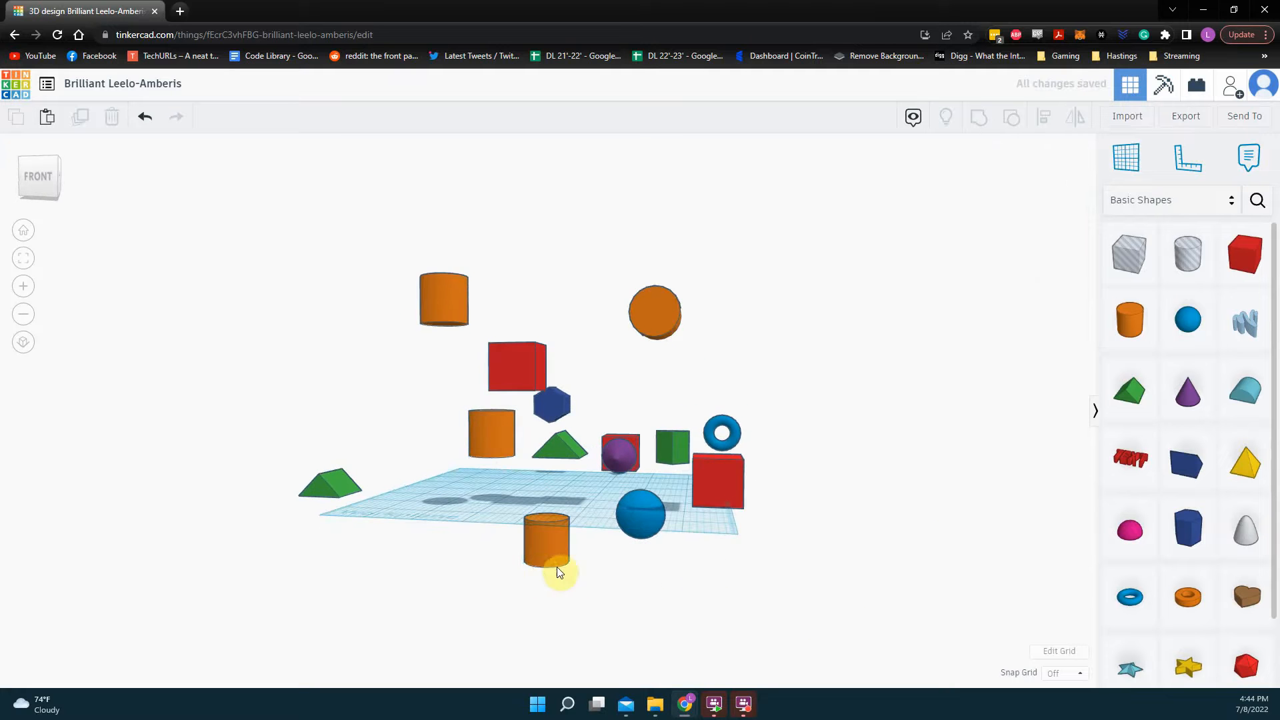
{"action": "left_click", "coordinate": [558, 568]}
{"action": "scroll", "coordinate": [551, 568], "scroll_direction": "up", "scroll_amount": 5}
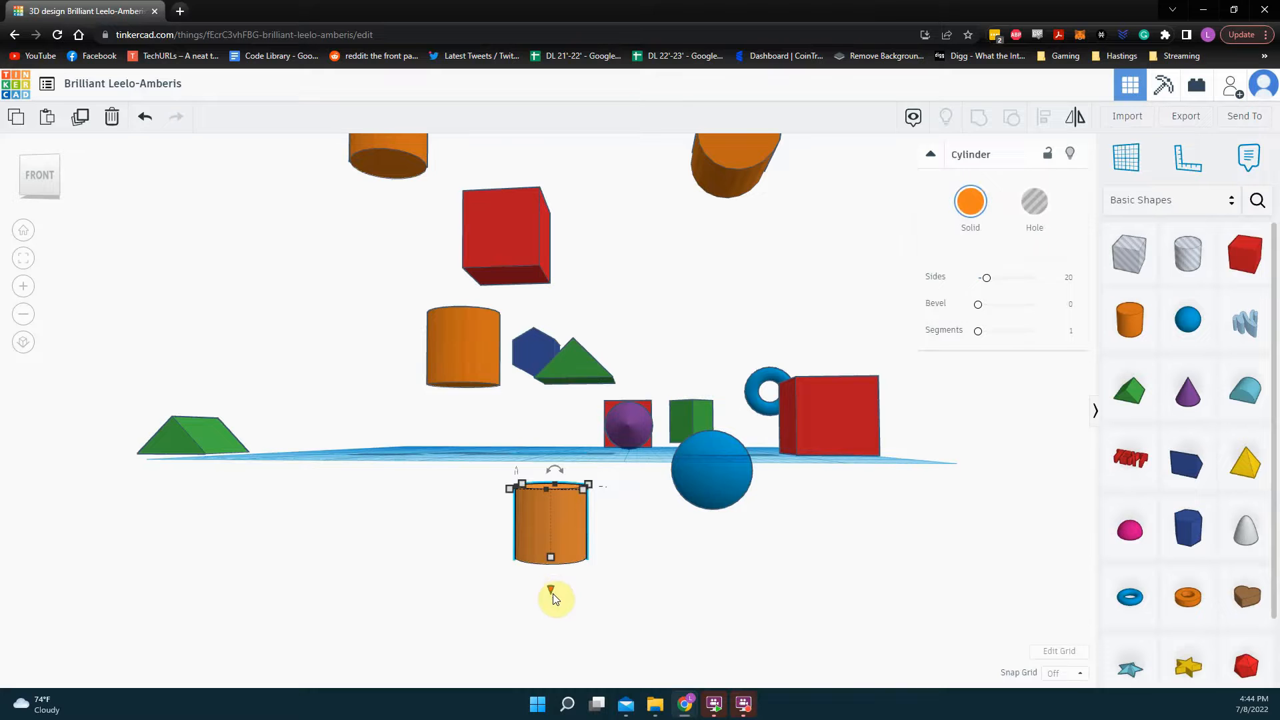
{"action": "left_click_drag", "start_coordinate": [551, 589], "coordinate": [545, 482]}
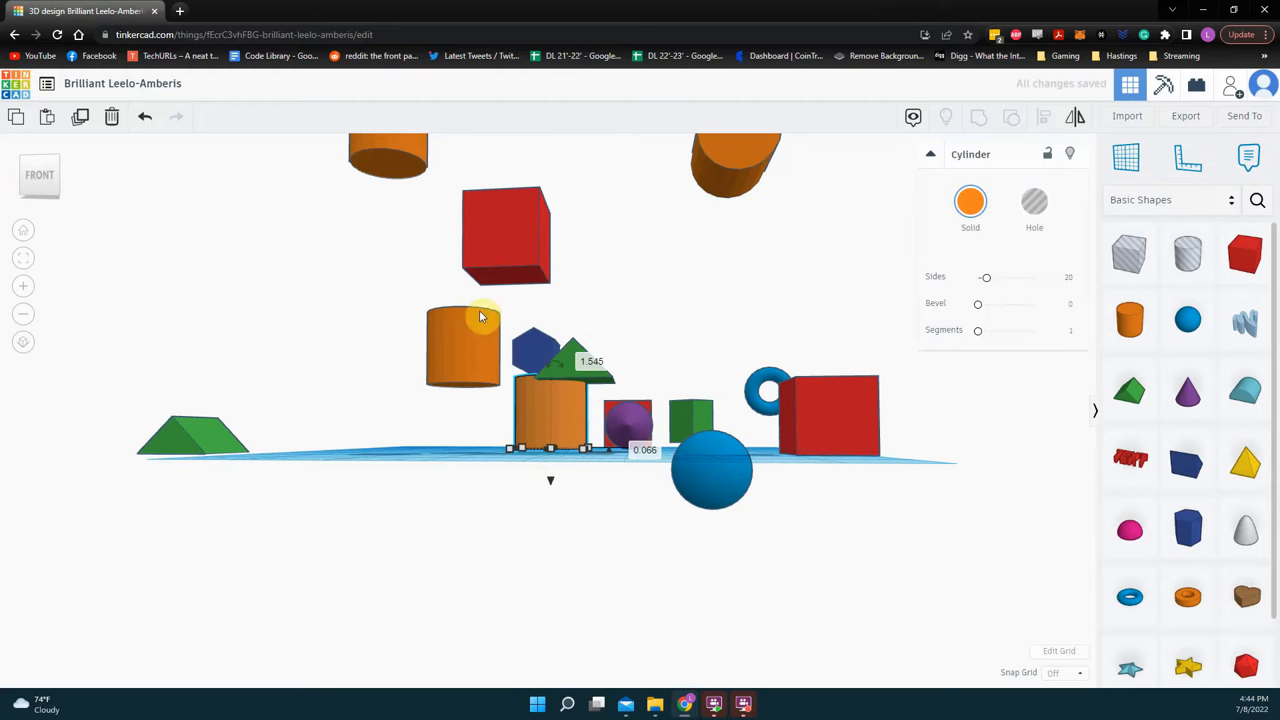
- Lower the floating red box and the outlying green roof slightly, straight down toward the ground workplane
{"action": "left_click", "coordinate": [490, 227]}
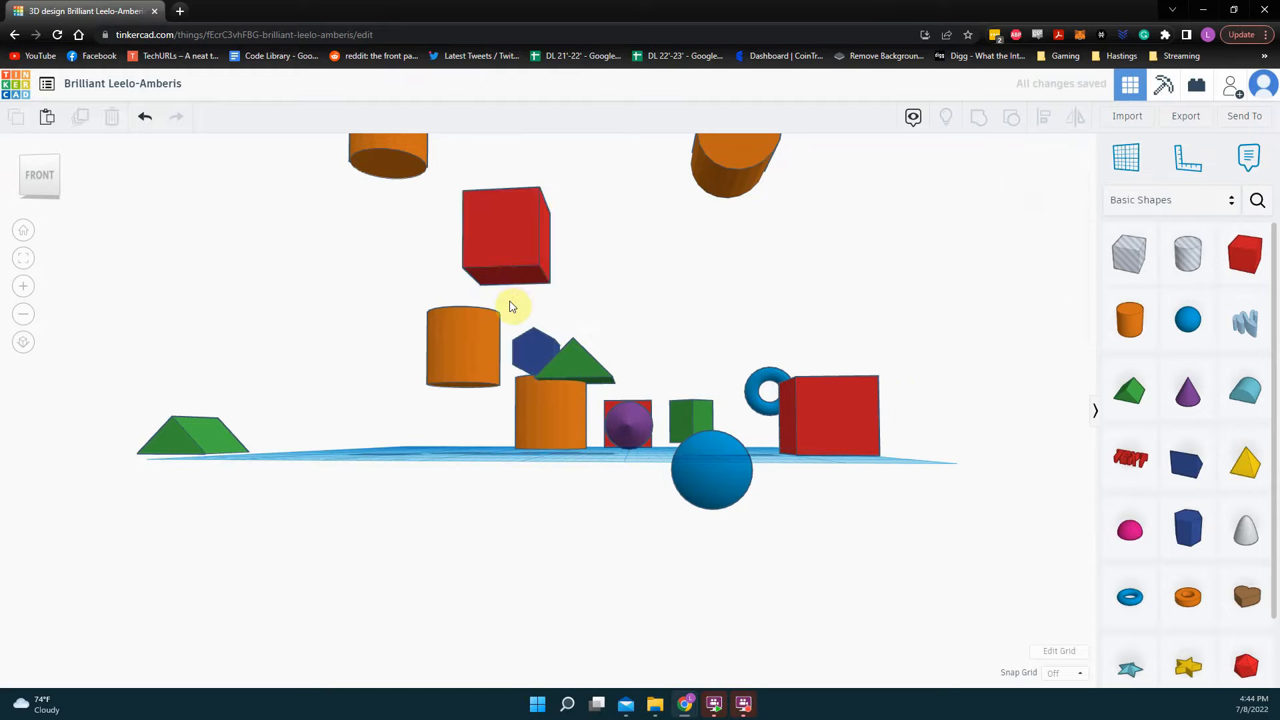
{"action": "left_click_drag", "start_coordinate": [508, 310], "coordinate": [483, 345]}
{"action": "left_click", "coordinate": [210, 460]}
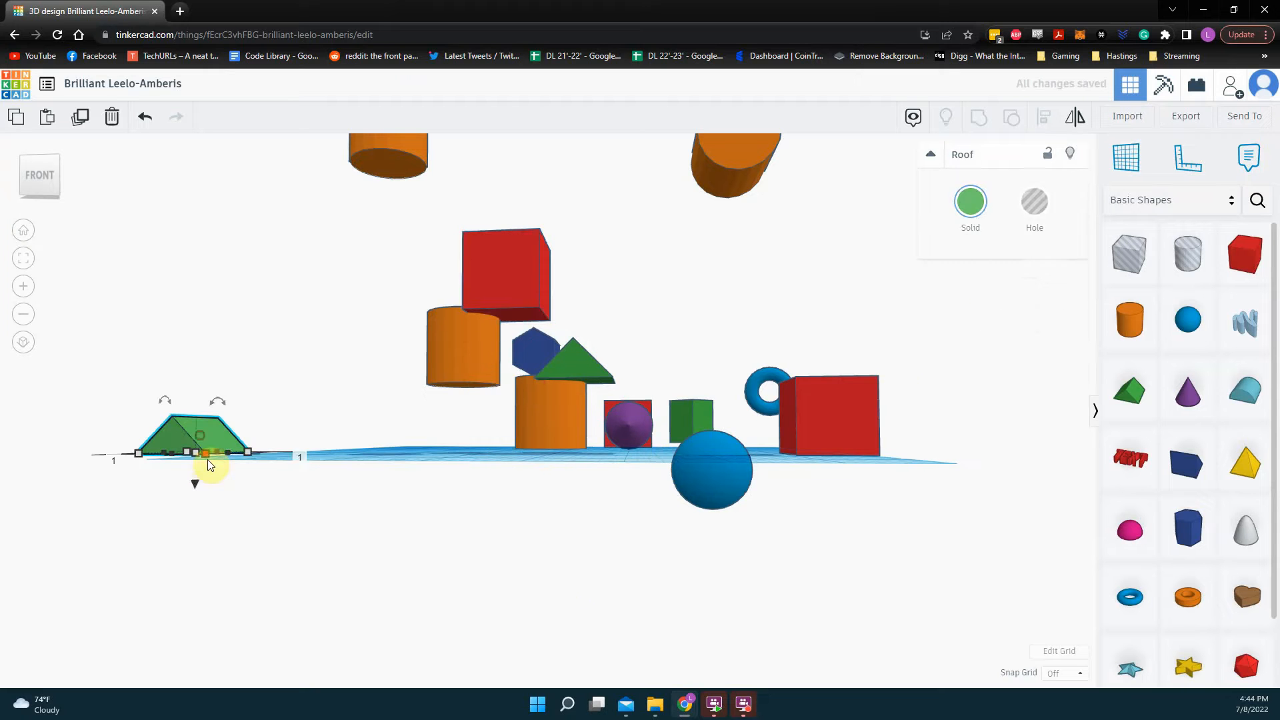
{"action": "mouse_move", "coordinate": [194, 483]}
{"action": "left_mouse_down"}
{"action": "mouse_move", "coordinate": [200, 563]}
{"action": "mouse_move", "coordinate": [203, 480]}
{"action": "mouse_move", "coordinate": [209, 492]}
{"action": "left_mouse_up"}
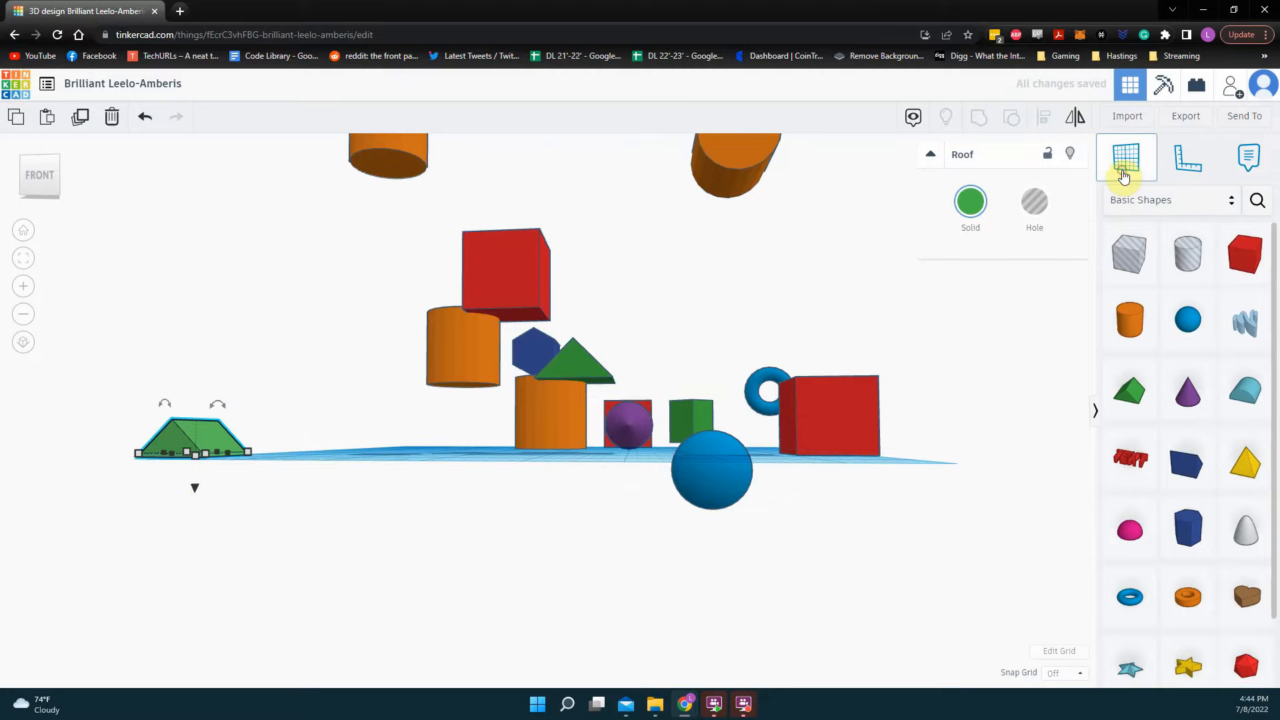
- Set a slanted temporary workplane on the side of the lying orange cylinder and move the centre green roof perpendicularly toward it
{"action": "left_click", "coordinate": [710, 173]}
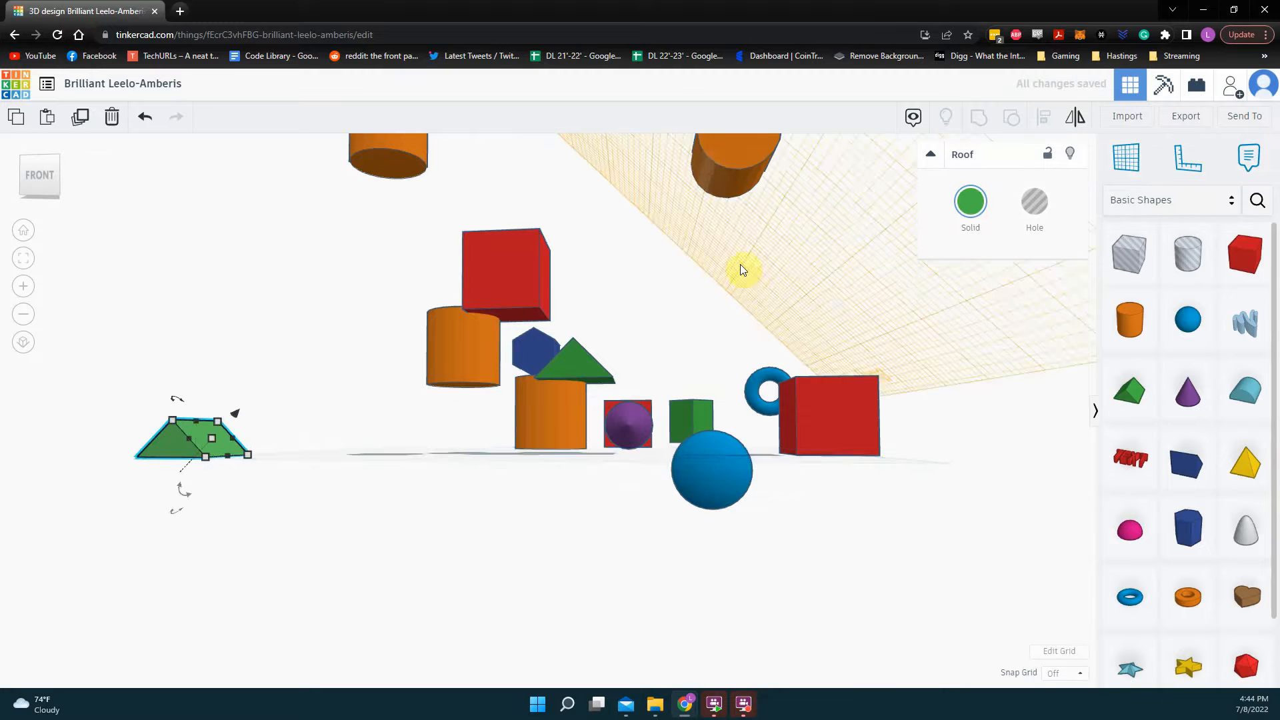
{"action": "right_click_drag", "start_coordinate": [744, 269], "coordinate": [669, 388]}
{"action": "left_click", "coordinate": [551, 508]}
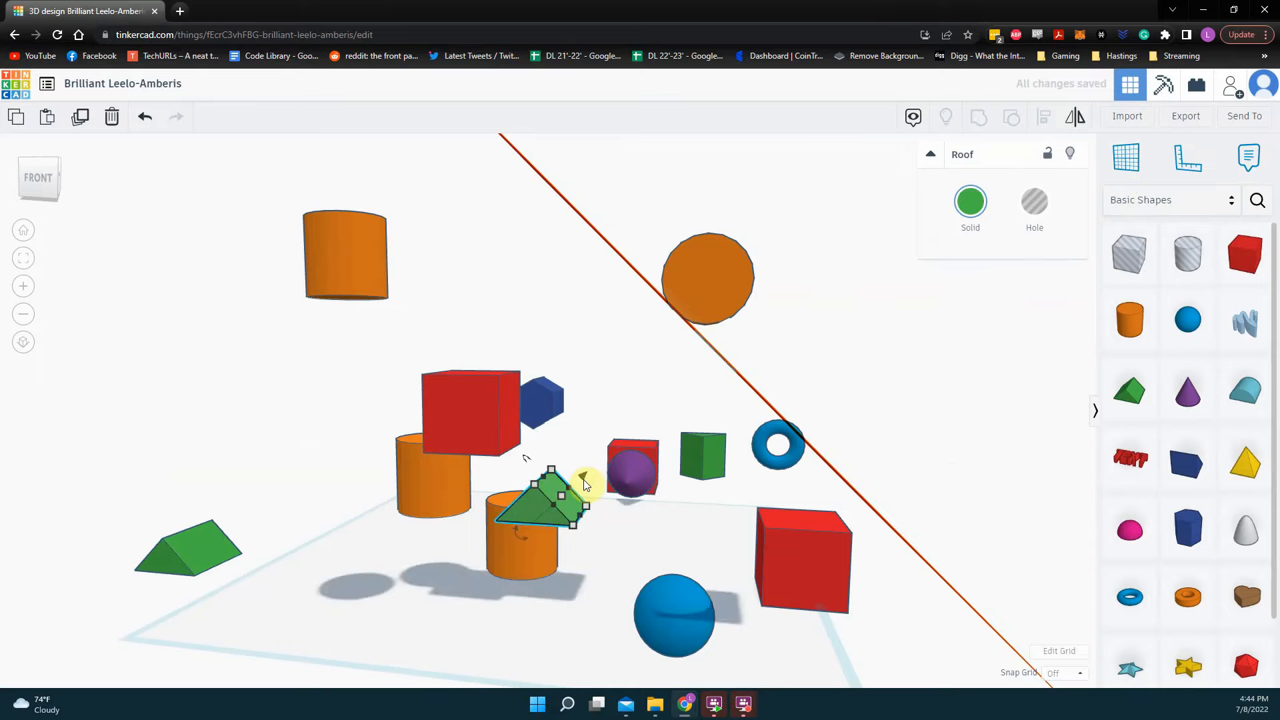
{"action": "left_click_drag", "start_coordinate": [586, 478], "coordinate": [637, 374]}
- Move the floating red box toward the slanted workplane and the lying orange cylinder away from it, both perpendicular to the plane, and deselect
{"action": "left_click", "coordinate": [518, 376]}
{"action": "left_click_drag", "start_coordinate": [529, 350], "coordinate": [565, 278]}
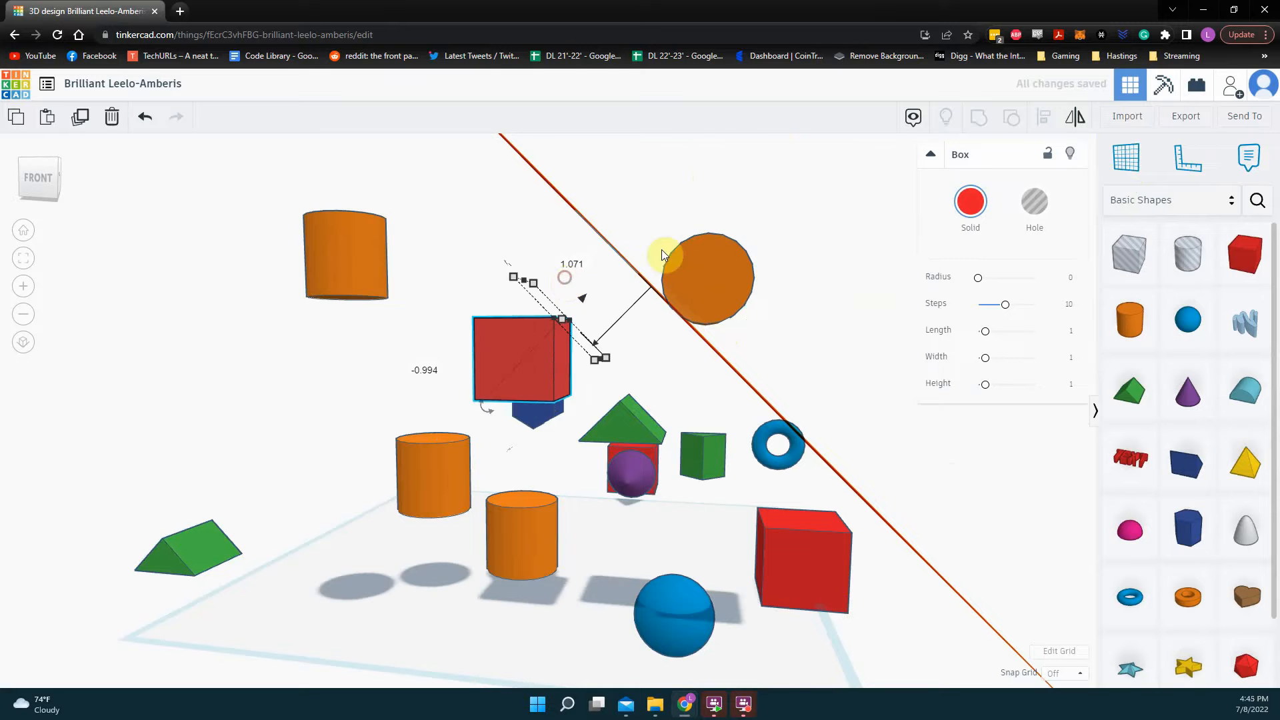
{"action": "left_click", "coordinate": [713, 248]}
{"action": "left_click_drag", "start_coordinate": [759, 233], "coordinate": [745, 256]}
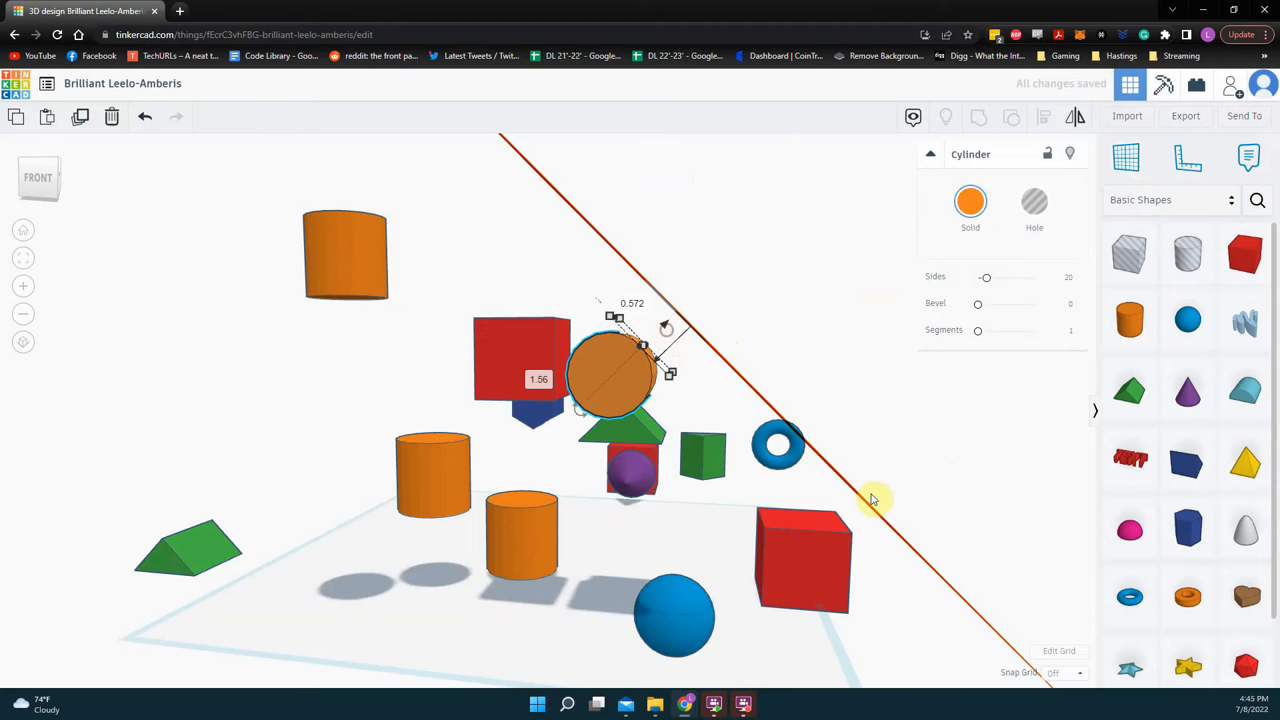
{"action": "right_click_drag", "start_coordinate": [872, 500], "coordinate": [774, 465]}
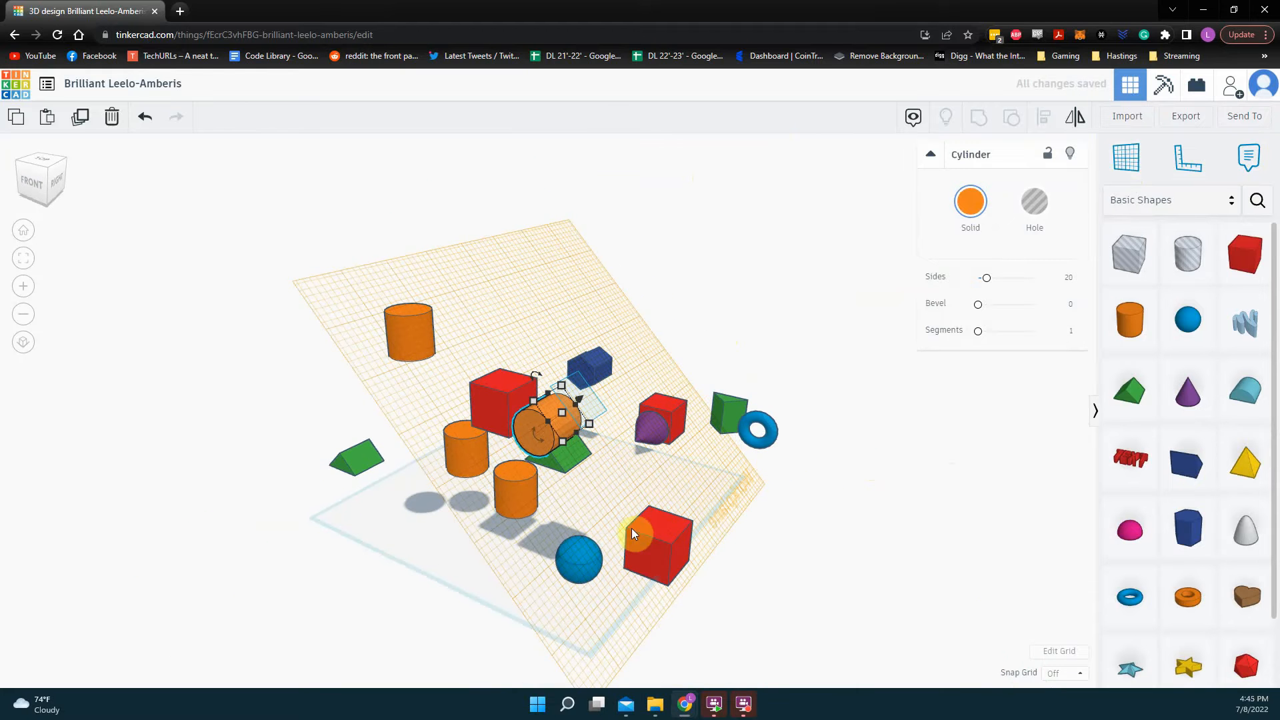
{"action": "left_click", "coordinate": [764, 564]}
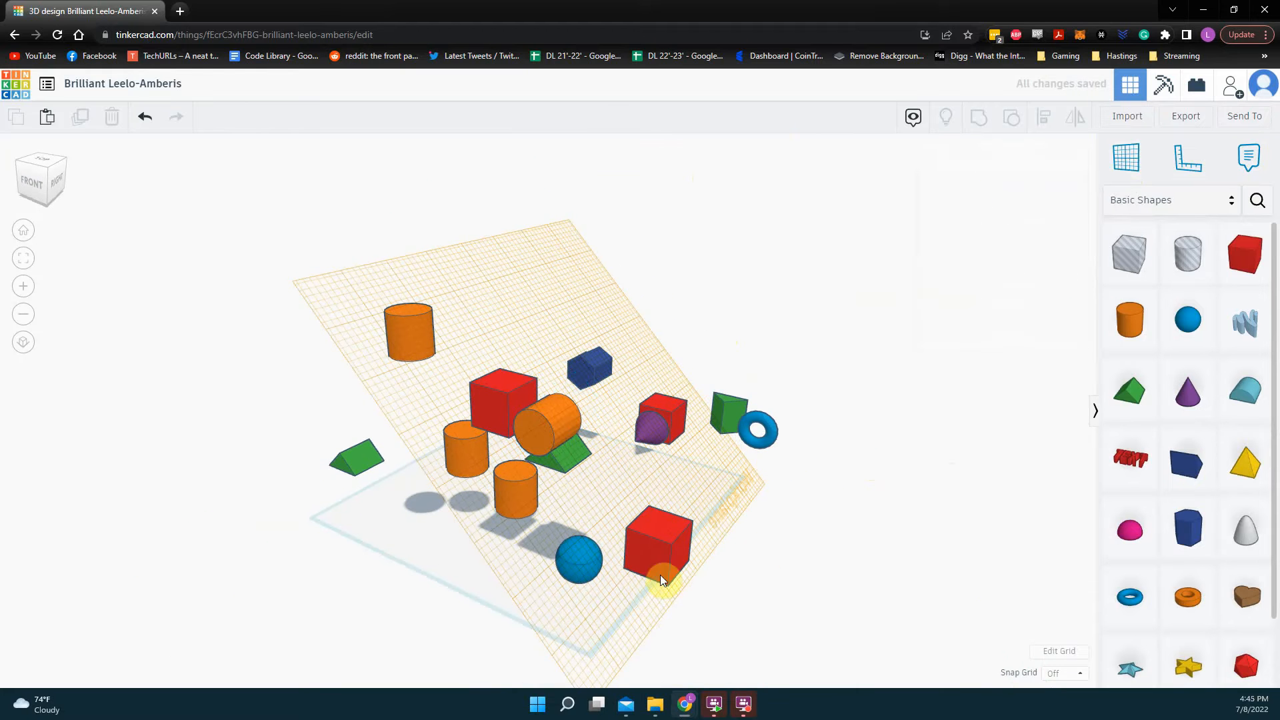
- Replace the slanted temporary workplane with the default ground workplane
{"action": "right_click_drag", "start_coordinate": [623, 578], "coordinate": [531, 539]}
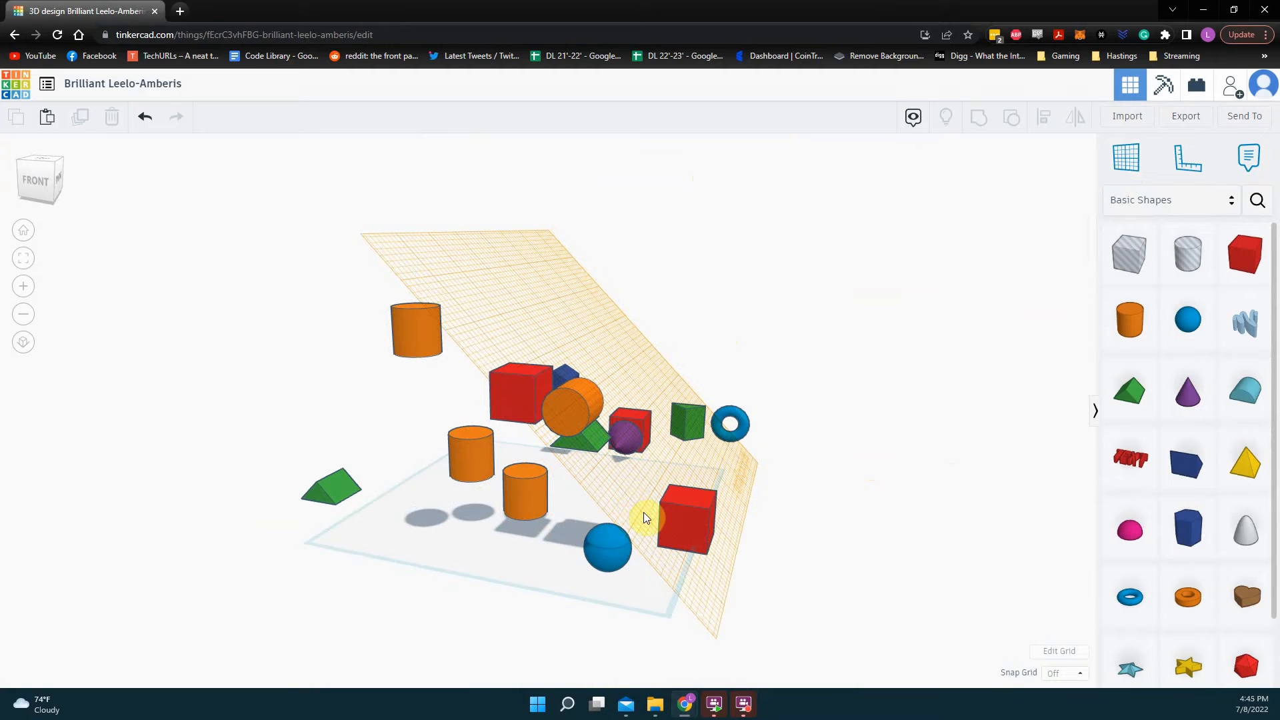
{"action": "right_click_drag", "start_coordinate": [716, 541], "coordinate": [713, 531]}
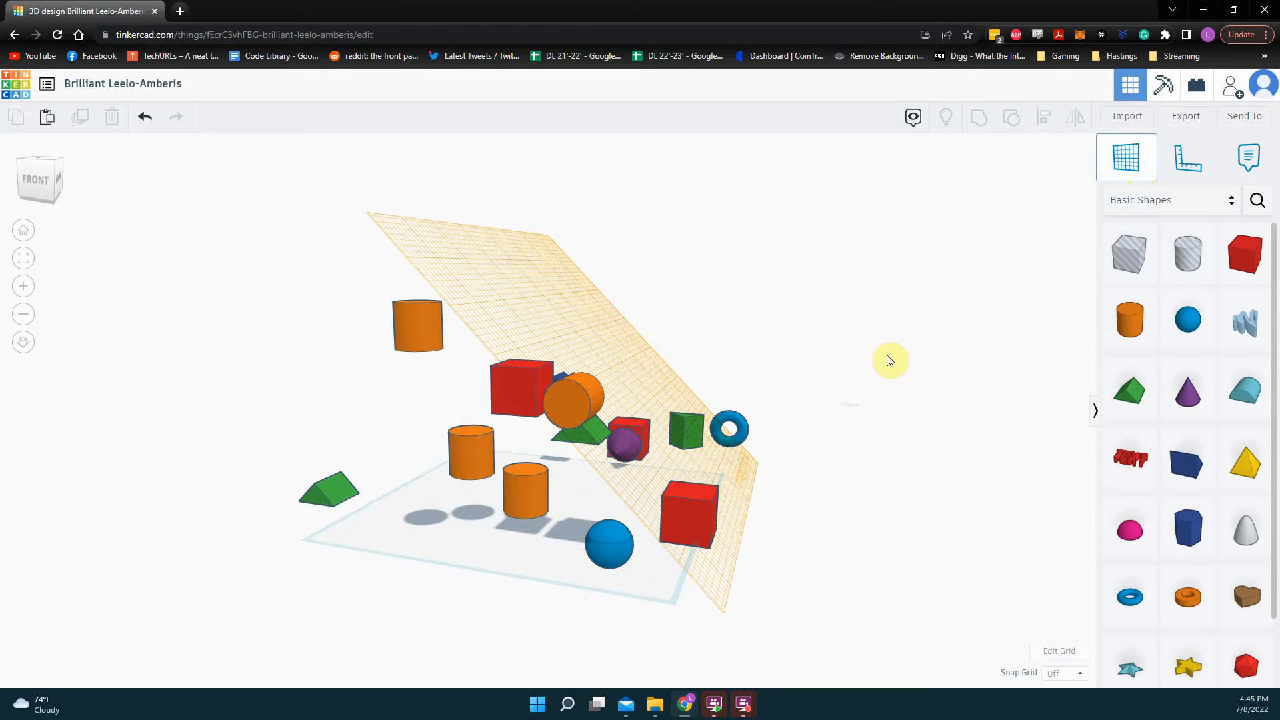
{"action": "left_click", "coordinate": [784, 530]}
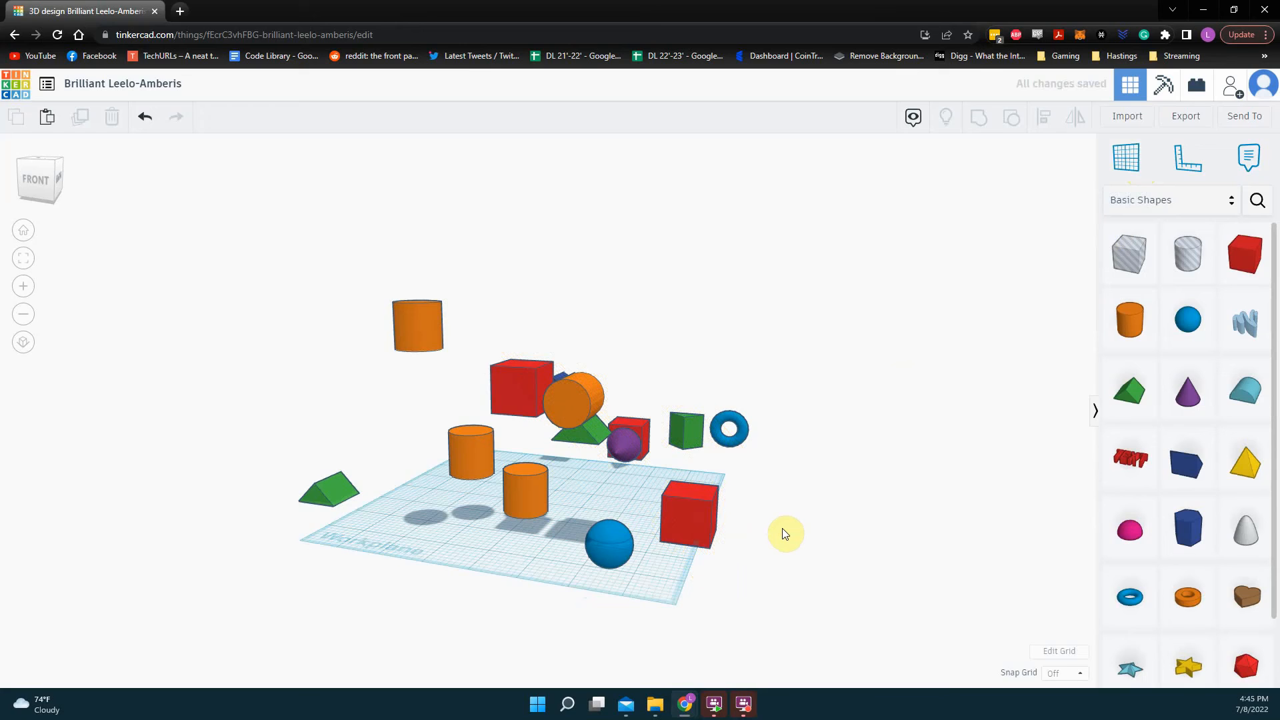